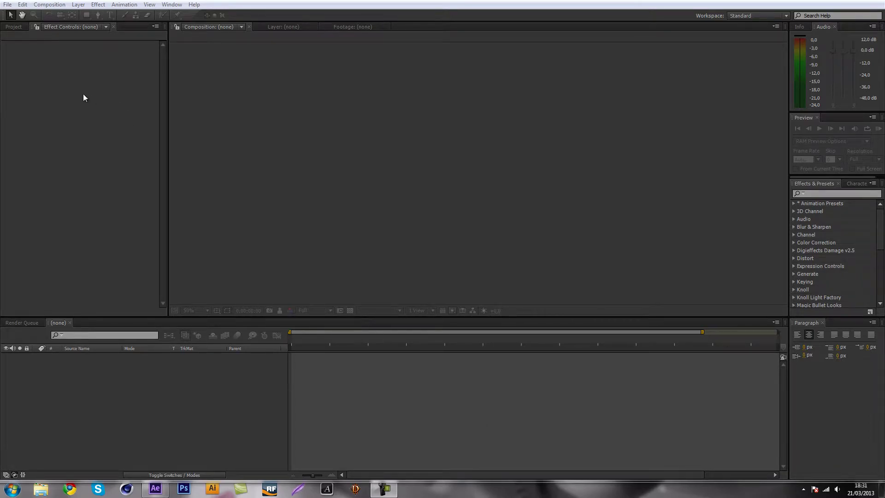
Bring the Project panel in front of Effect Controls to show the empty item list.
click(13, 28)
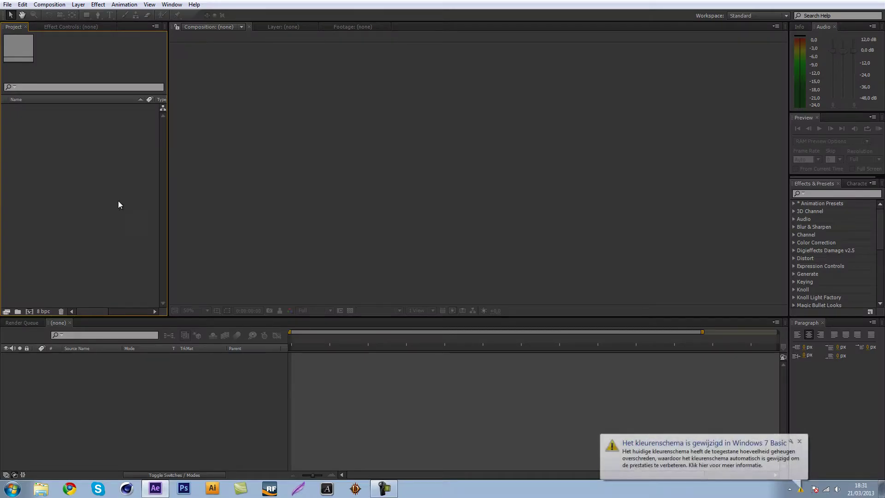
Create a new 1920×1080 composition named Comp 1 from the Project panel.
click(799, 441)
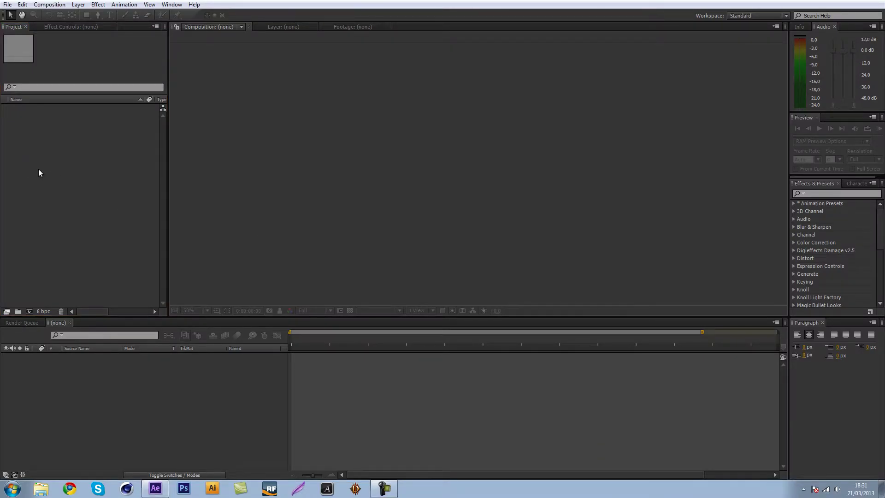
right_click(41, 170)
click(60, 176)
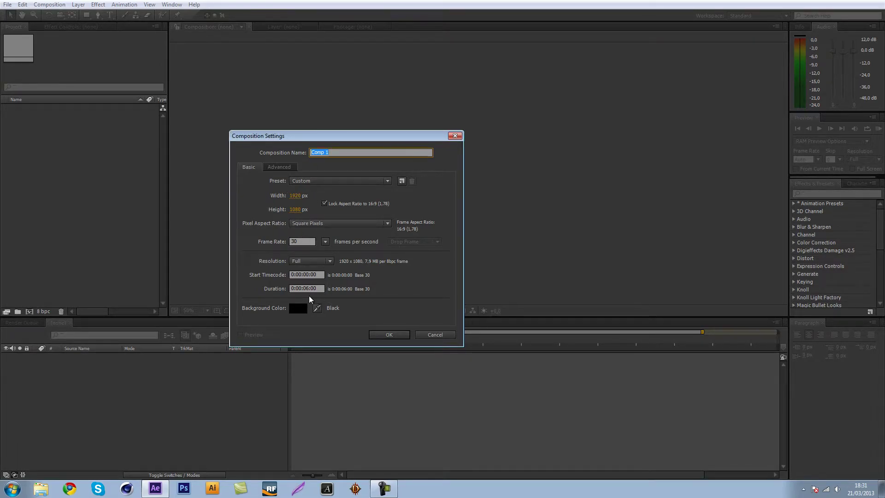
click(379, 336)
scroll(511, 163, down, 2)
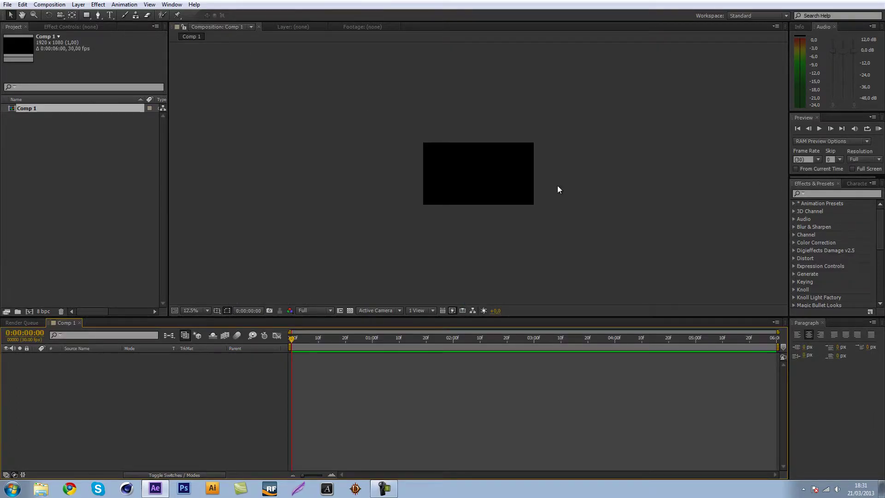
scroll(557, 189, up, 1)
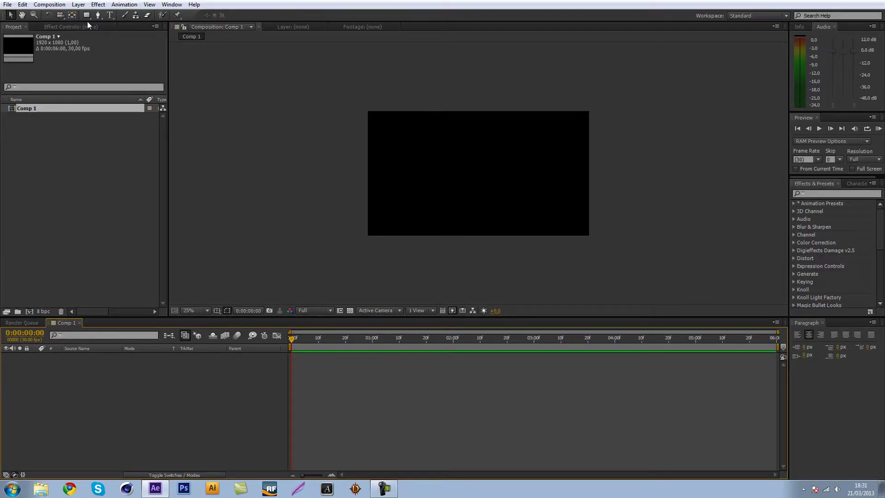
Add a full-frame Dark Gray Solid 1 layer to the composition.
right_click(165, 399)
mouse_move(188, 299)
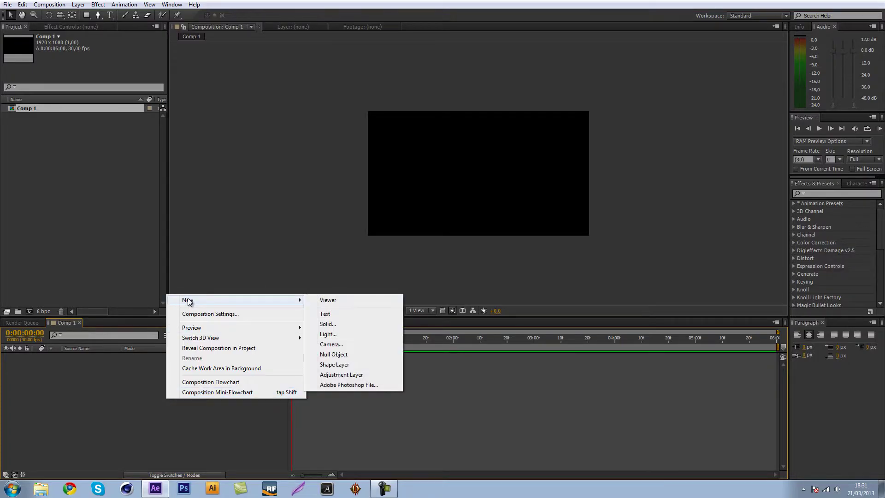
click(359, 324)
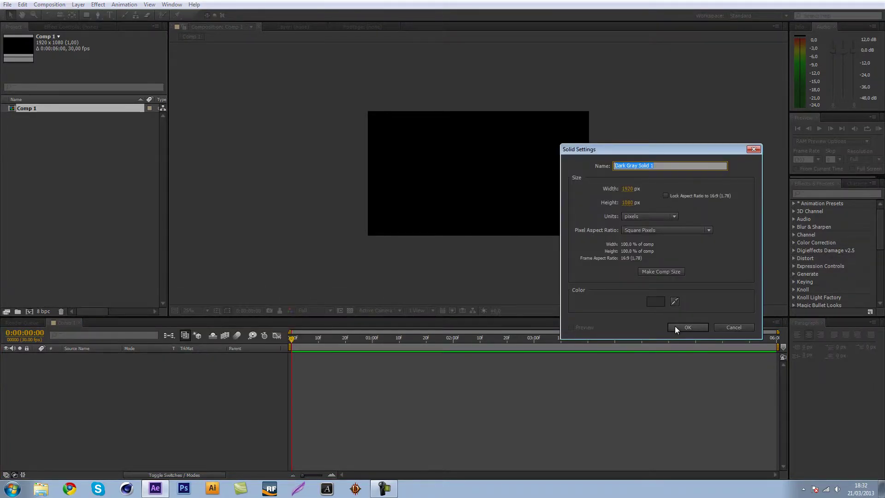
click(687, 327)
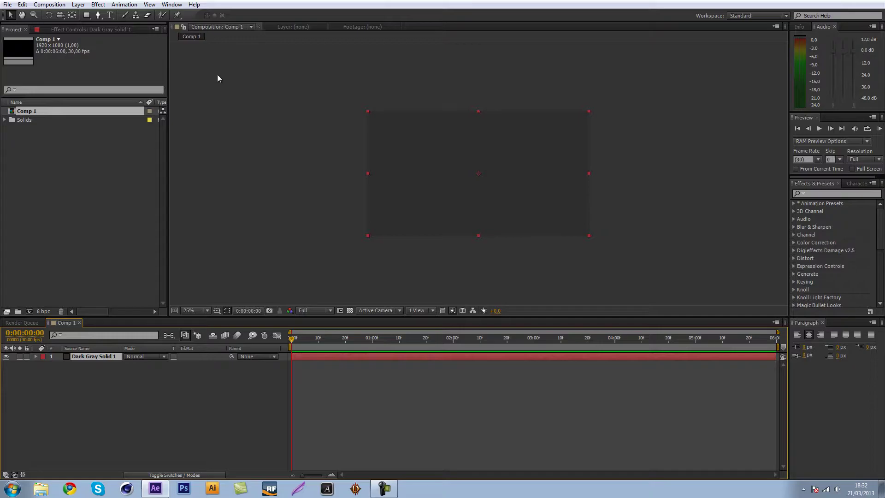
Show the Effects & Presets browser and search for 'gradient'.
click(172, 5)
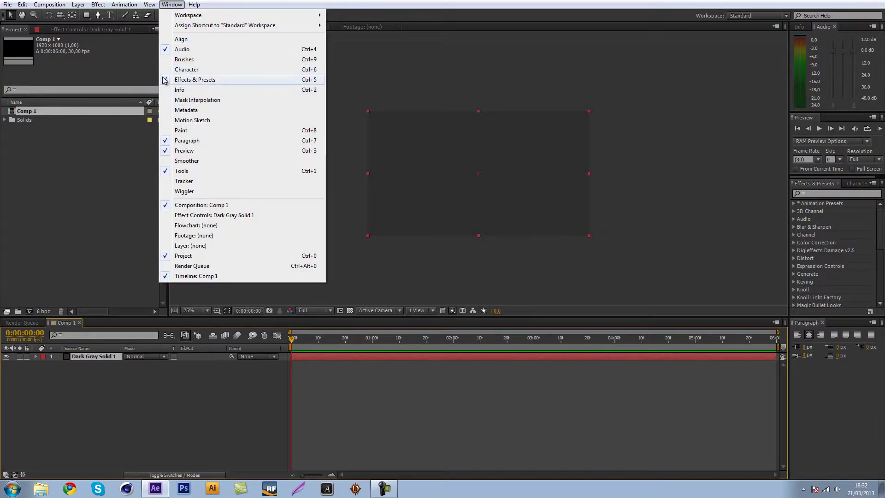
click(203, 80)
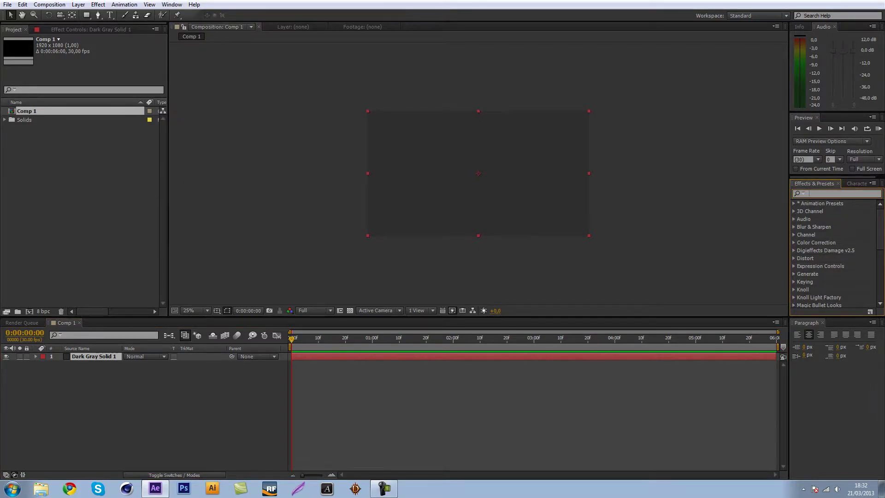
text(gradient)
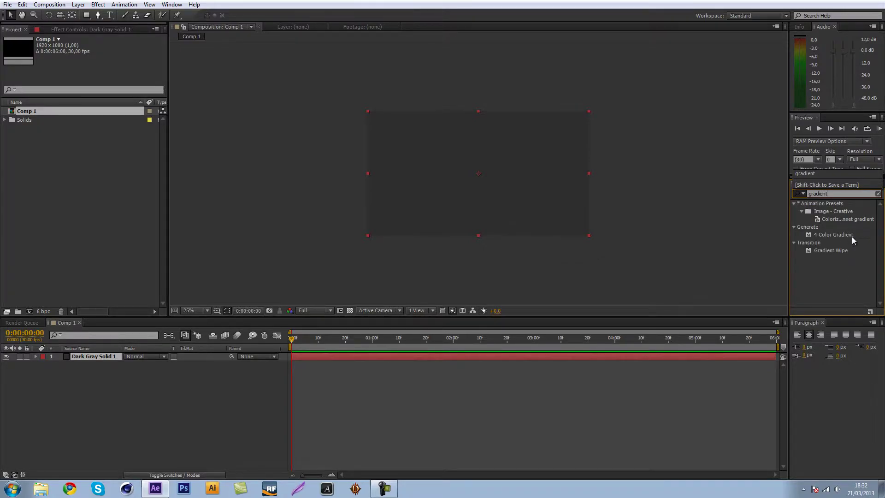
Apply 4-Color Gradient to the solid and set Color 1 to a near-black blue.
drag(851, 236, 104, 360)
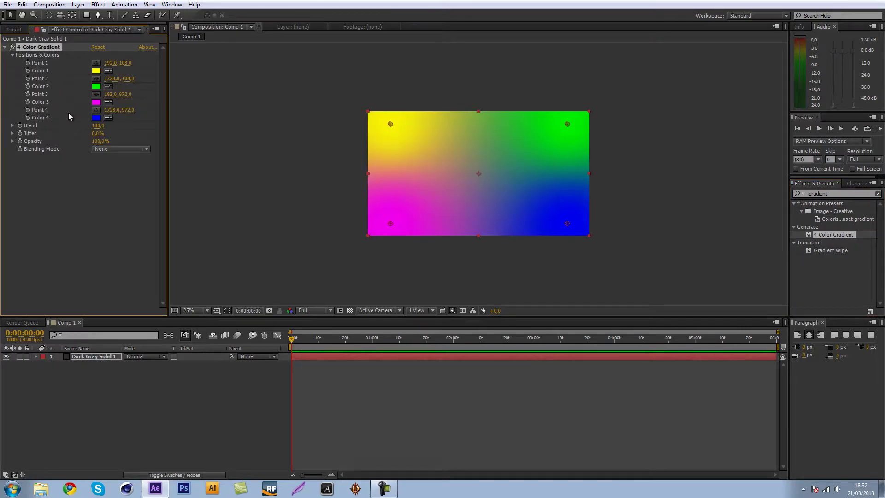
click(96, 70)
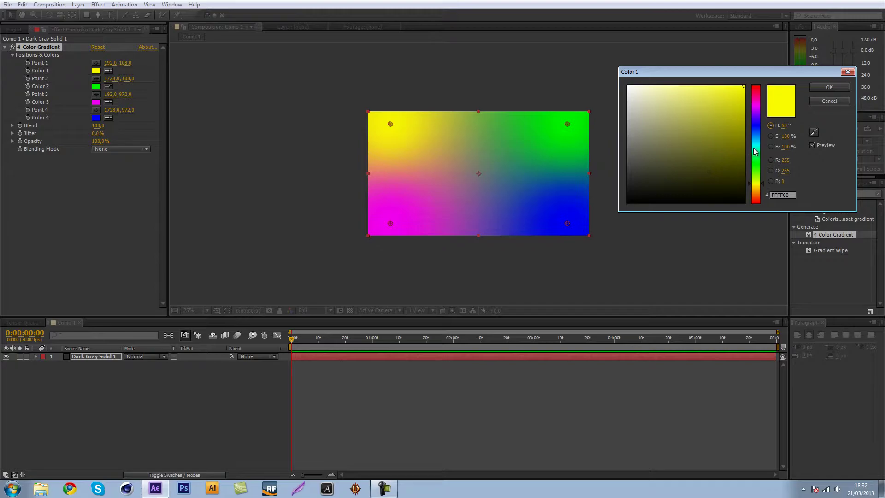
drag(754, 155, 754, 124)
drag(685, 190, 677, 194)
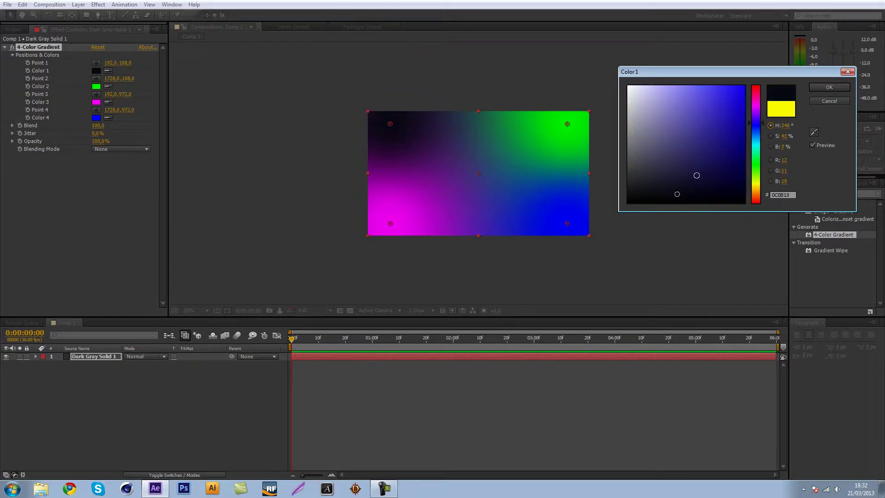
click(830, 86)
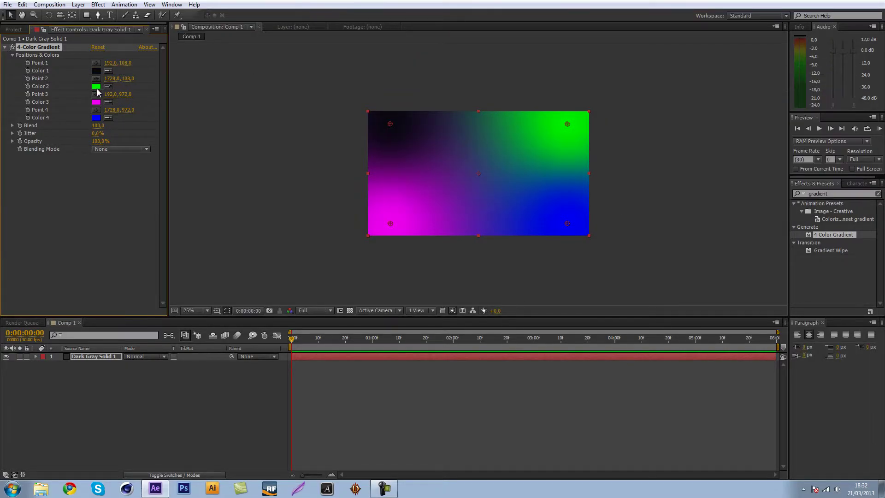
Set gradient Colors 2 and 3 to dark navy and near-black cyan-blue shades.
click(96, 87)
drag(761, 147, 757, 132)
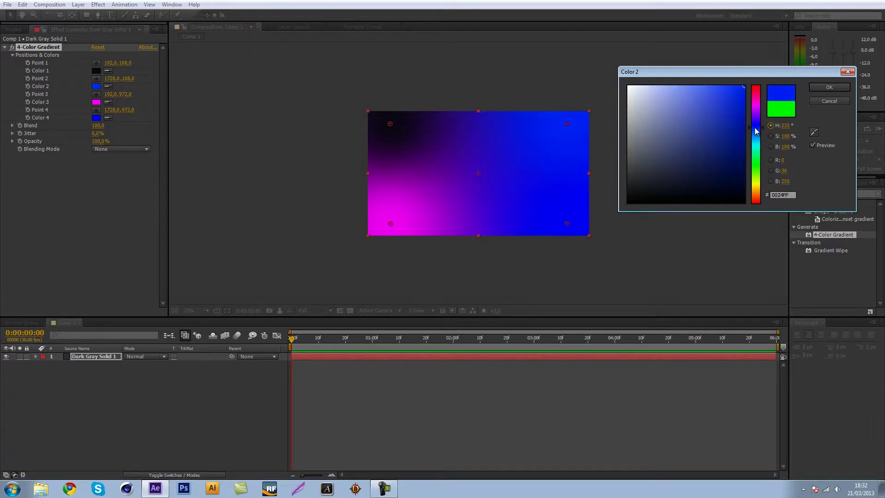
click(689, 189)
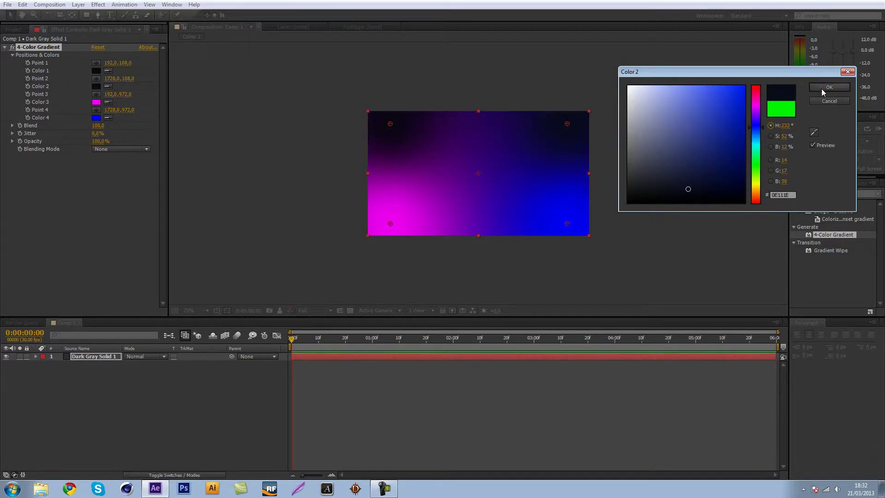
click(828, 88)
click(98, 102)
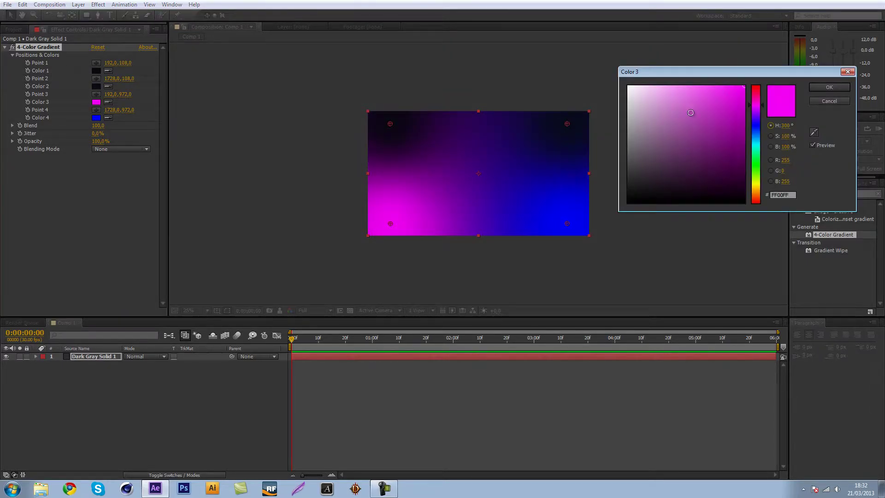
click(758, 133)
drag(757, 136, 754, 145)
click(676, 196)
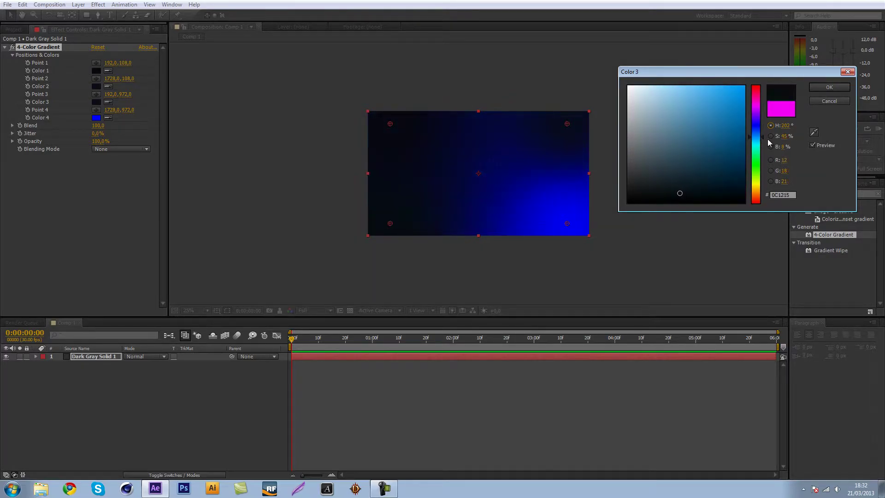
click(829, 87)
Set gradient Color 4 to a near-black blue.
click(96, 118)
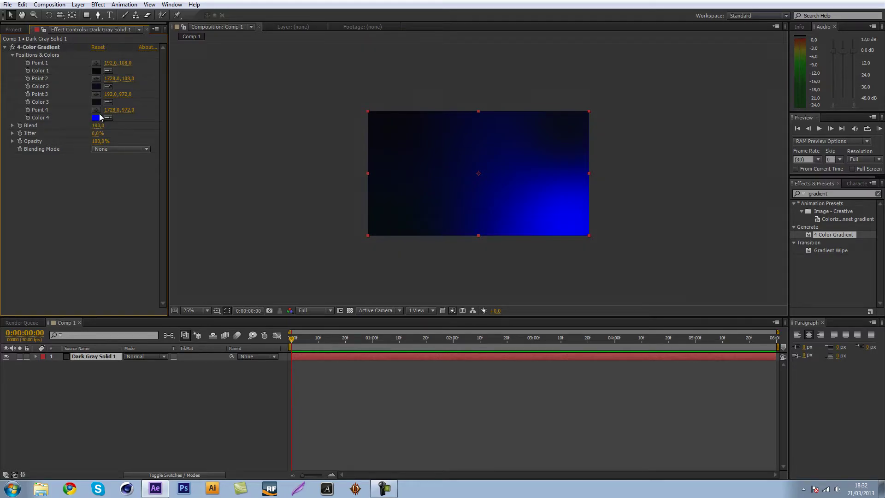
click(757, 132)
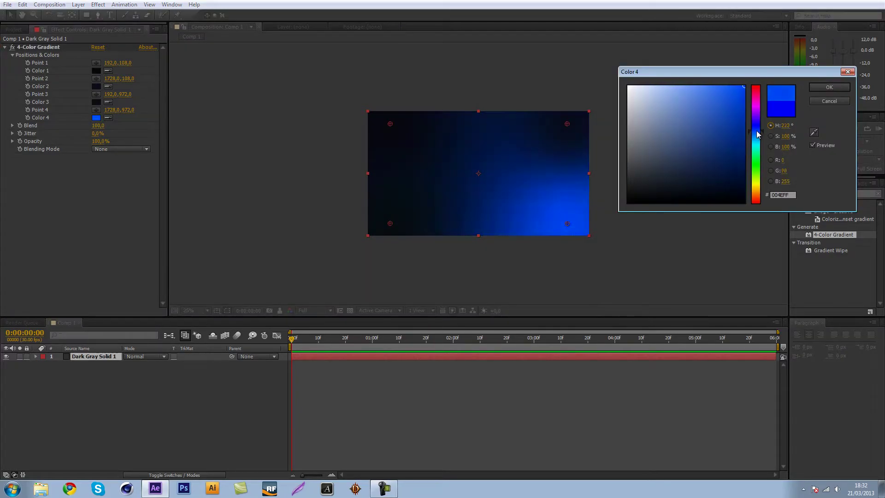
drag(687, 202, 684, 194)
click(826, 90)
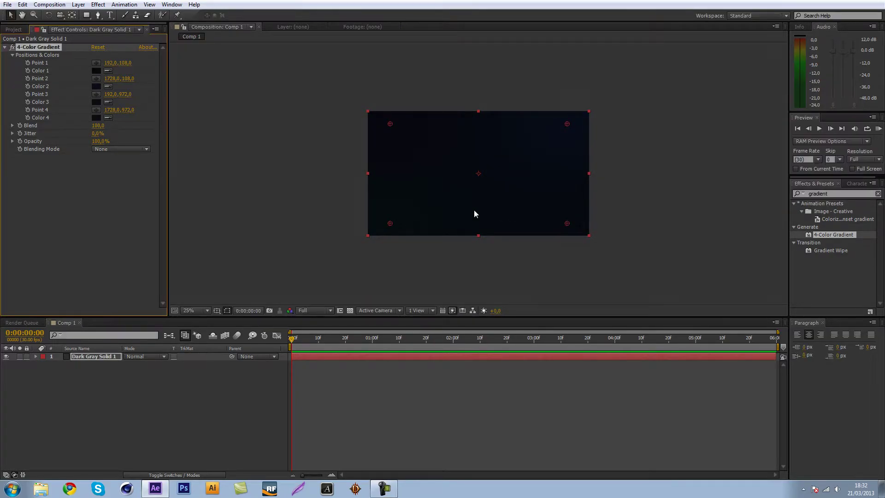
Drag gradient Points 4, 3 and 1 out toward the bottom-right, bottom-left and top-left corners.
scroll(533, 169, up, 1)
scroll(531, 216, down, 4)
scroll(530, 217, up, 2)
scroll(530, 217, up, 2)
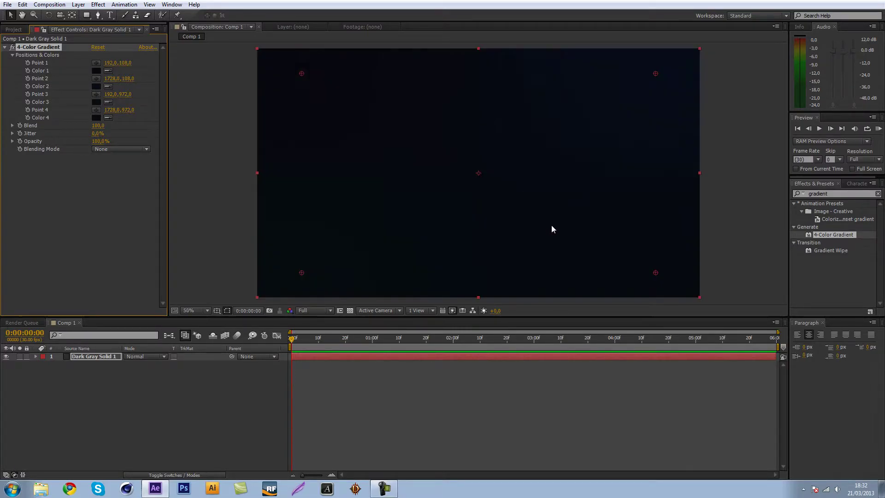
drag(686, 286, 706, 292)
drag(302, 274, 247, 297)
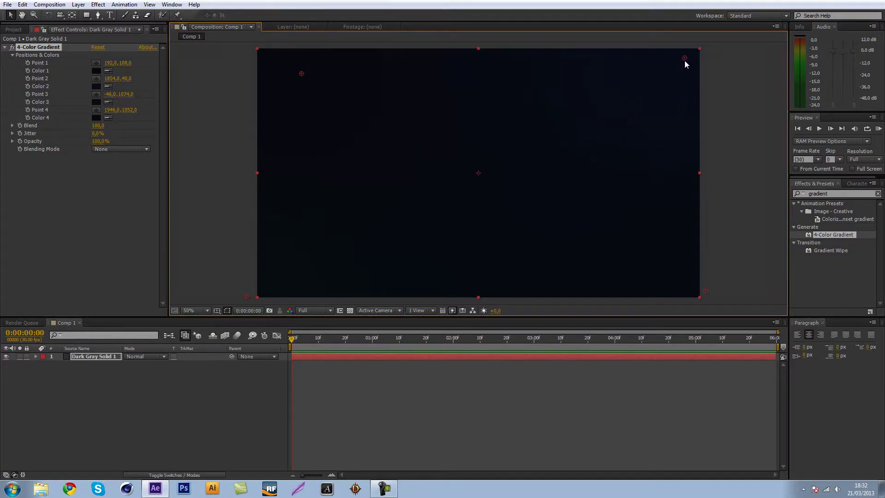
drag(291, 68, 279, 57)
Set the 4-Color Gradient's Jitter to 13.6%.
key(period)
key(comma)
key(comma)
key(period)
key(period)
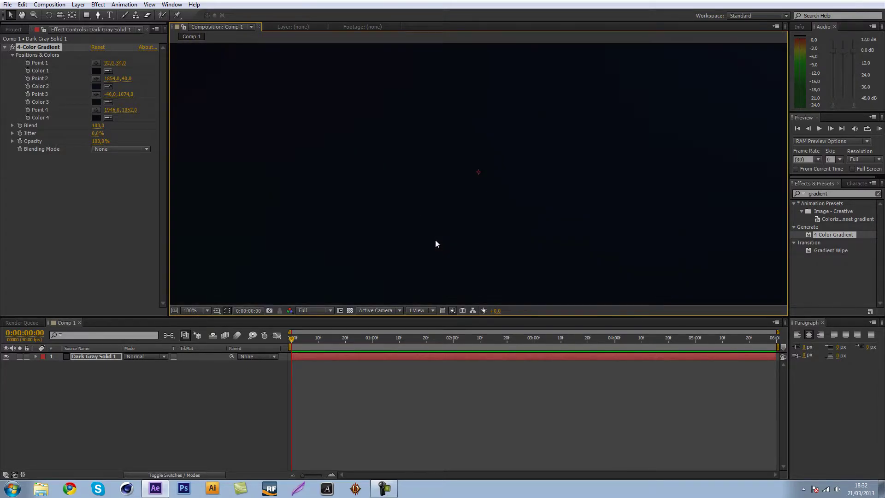
key(comma)
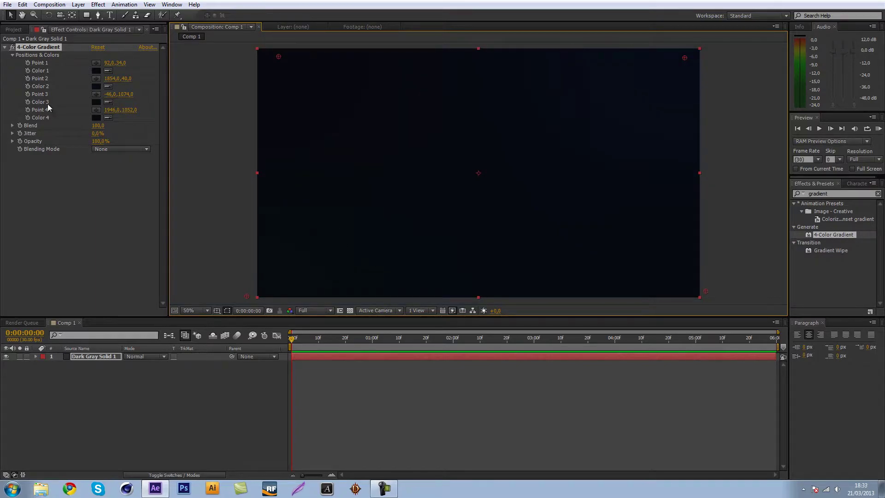
drag(100, 133, 136, 135)
scroll(728, 178, up, 2)
scroll(718, 176, down, 4)
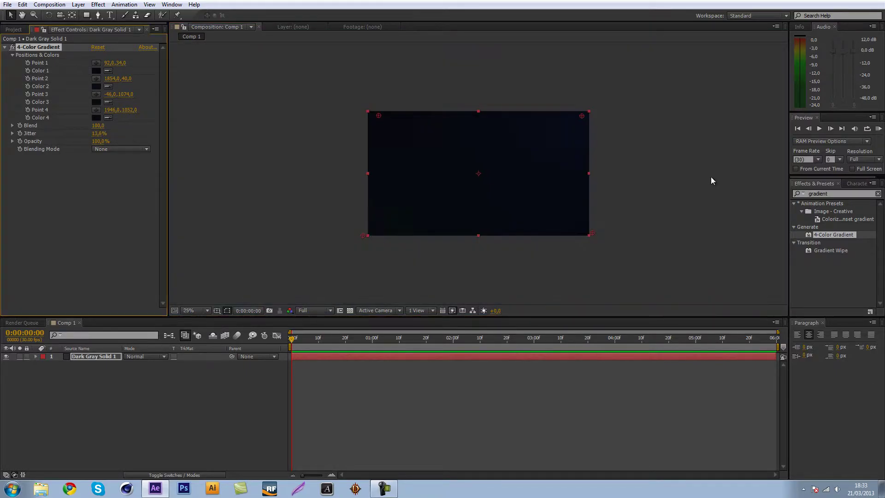
scroll(601, 177, up, 1)
scroll(607, 206, down, 4)
scroll(533, 181, up, 2)
Open the solid in its Layer view, then return to the composition view.
click(198, 384)
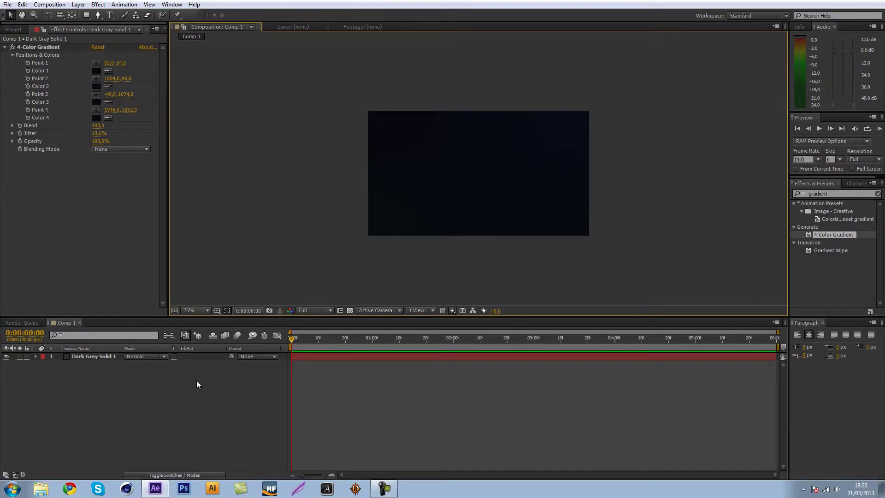
click(107, 359)
double_click(106, 360)
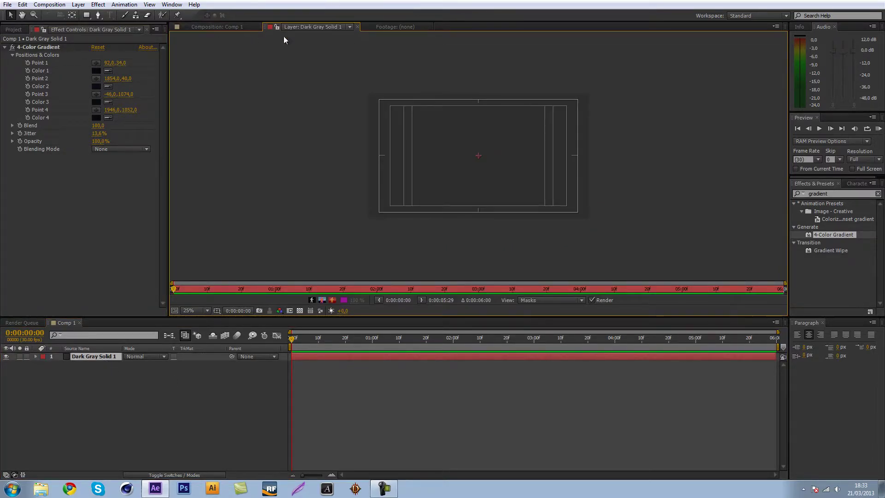
click(229, 26)
click(242, 28)
Rename the solid layer to Background, collapse 4-Color Gradient, and deselect the layer.
right_click(95, 358)
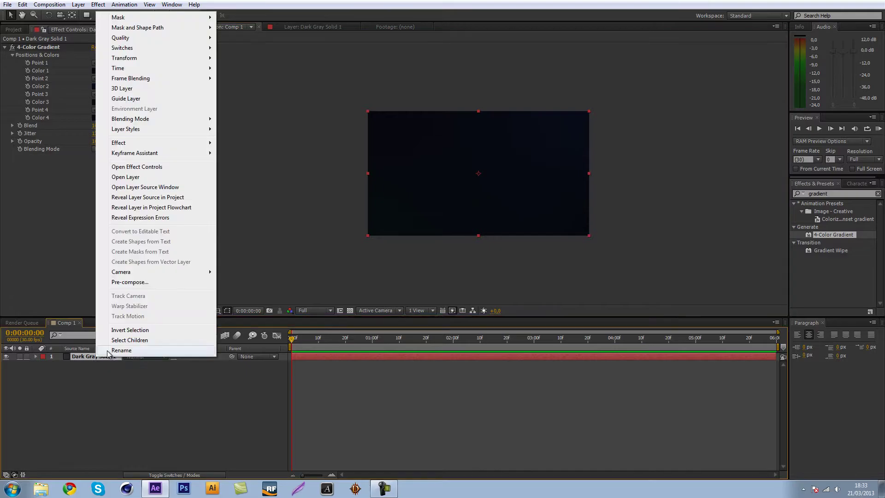
click(111, 355)
key(BackSpace)
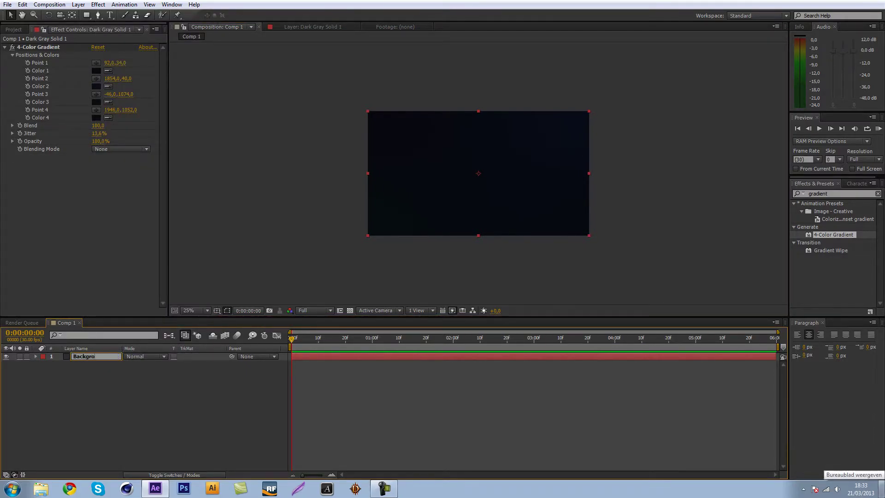
key(Return)
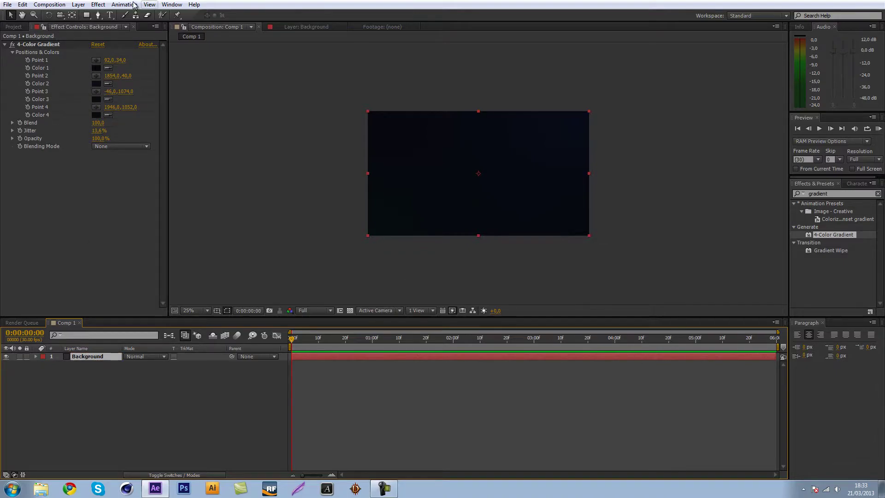
click(6, 45)
click(149, 435)
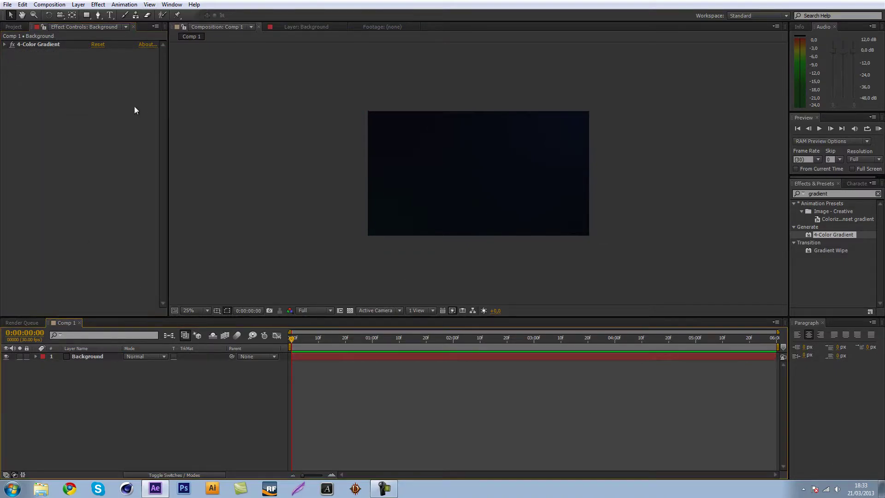
Add a Rectangle shape layer by double-clicking the Rectangle tool.
drag(86, 15, 148, 26)
double_click(87, 15)
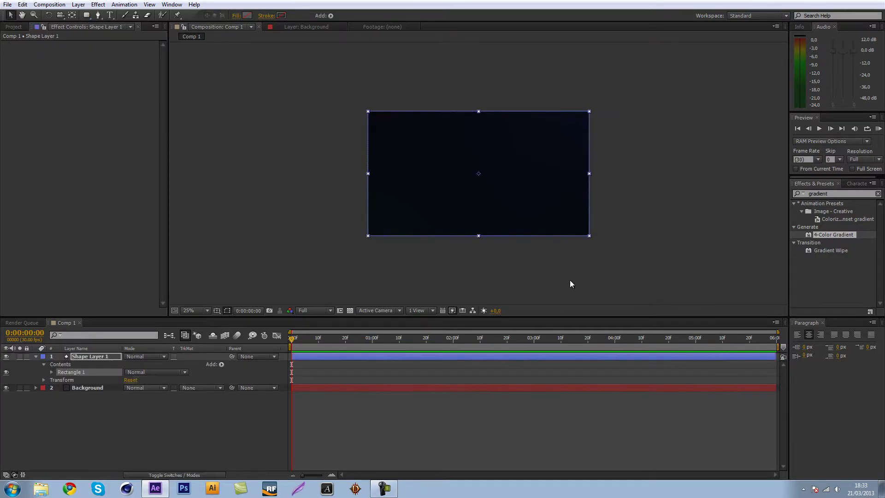
key(period)
key(comma)
Unlink Rectangle 1's Size and set it to a 400×400 square.
click(51, 372)
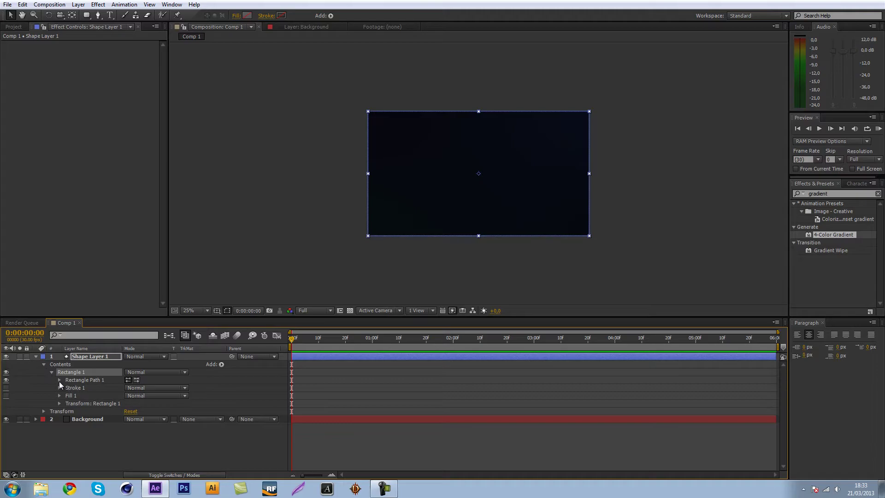
click(59, 380)
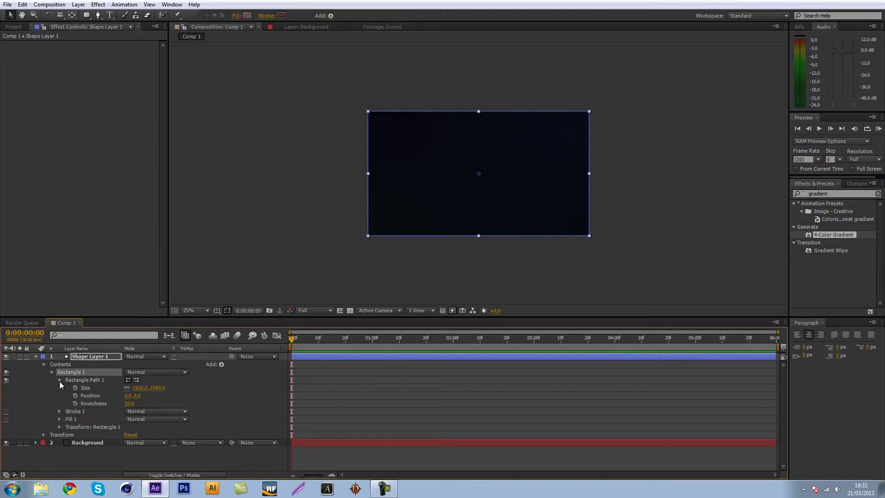
click(126, 388)
click(140, 387)
text(400)
key(Tab)
text(500)
key(Return)
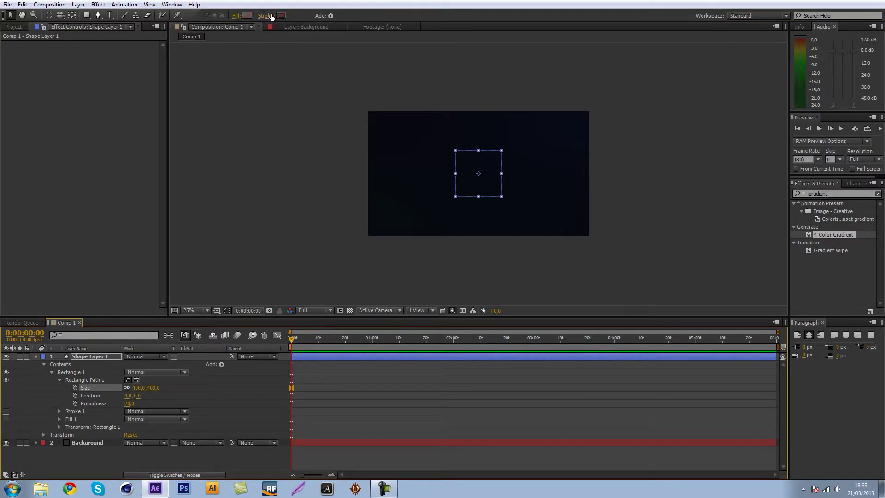
Set the shape's Fill type to Solid Color.
click(235, 15)
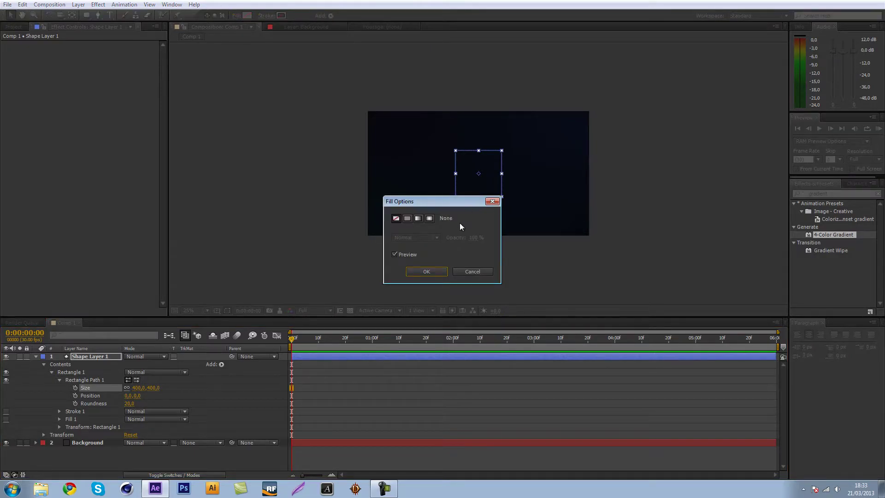
click(407, 220)
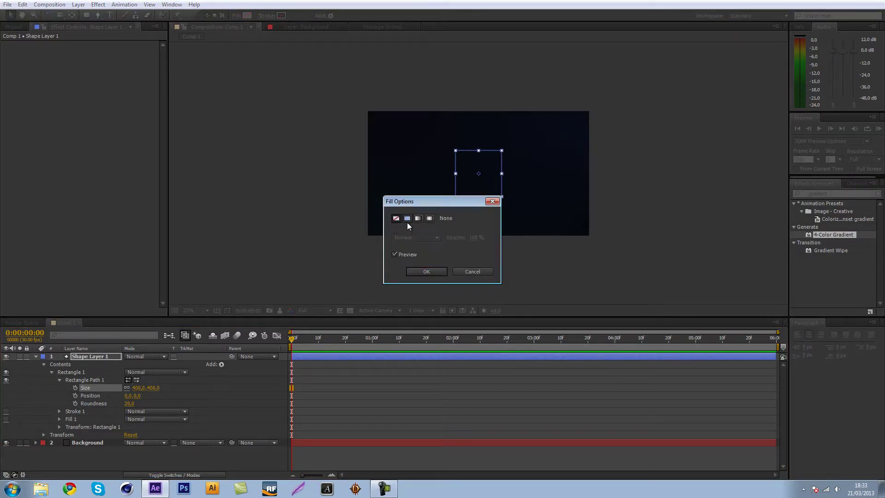
click(426, 271)
Pick a bright, fully saturated yellow-green as the square's fill colour.
click(247, 16)
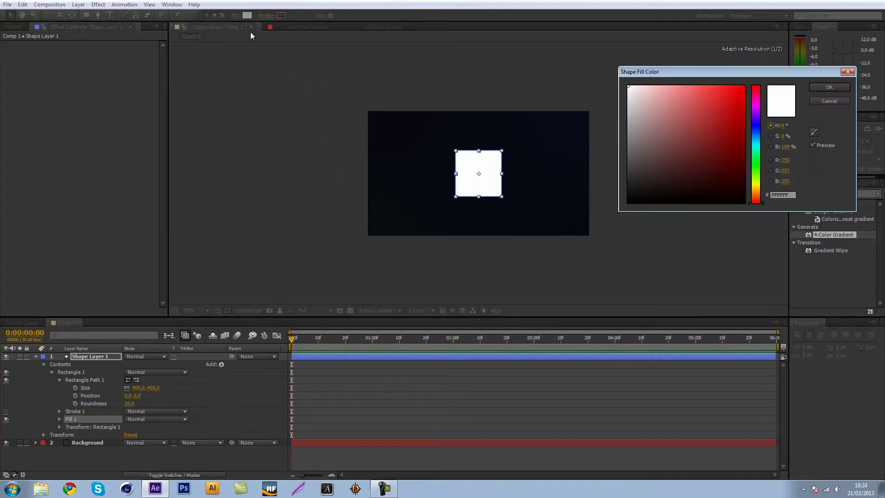
click(729, 88)
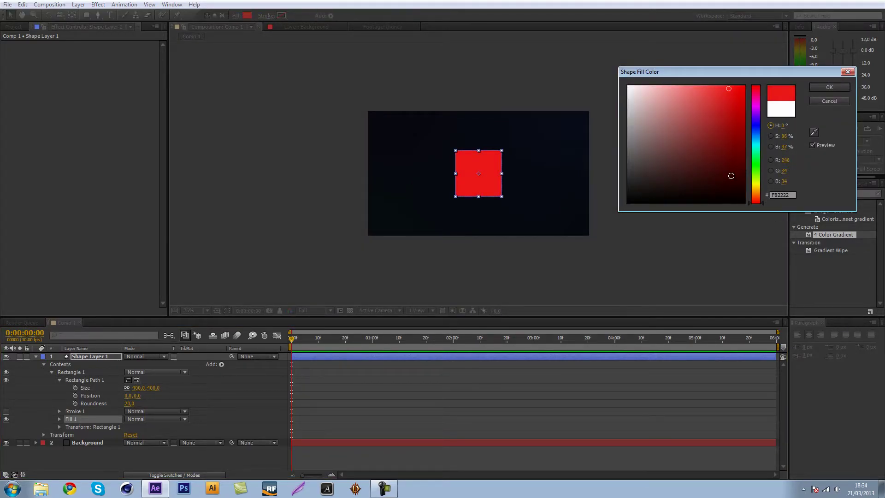
drag(751, 164, 750, 176)
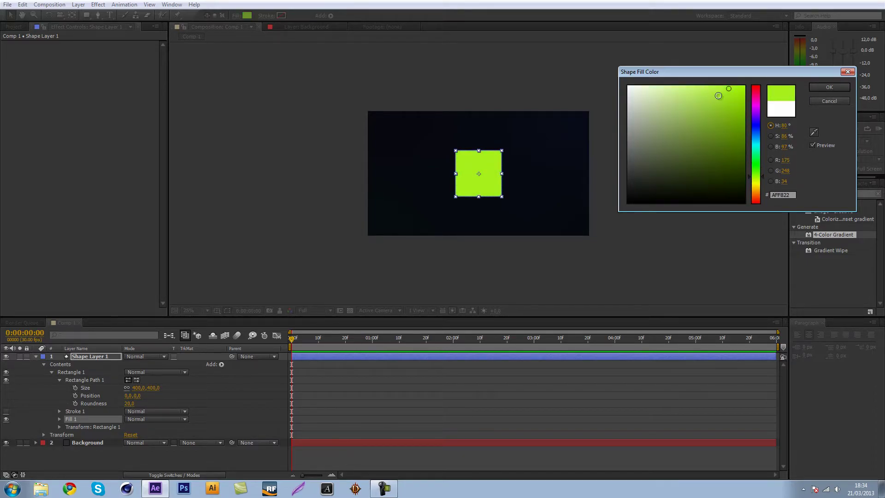
click(720, 86)
click(754, 175)
drag(754, 176, 751, 179)
click(826, 87)
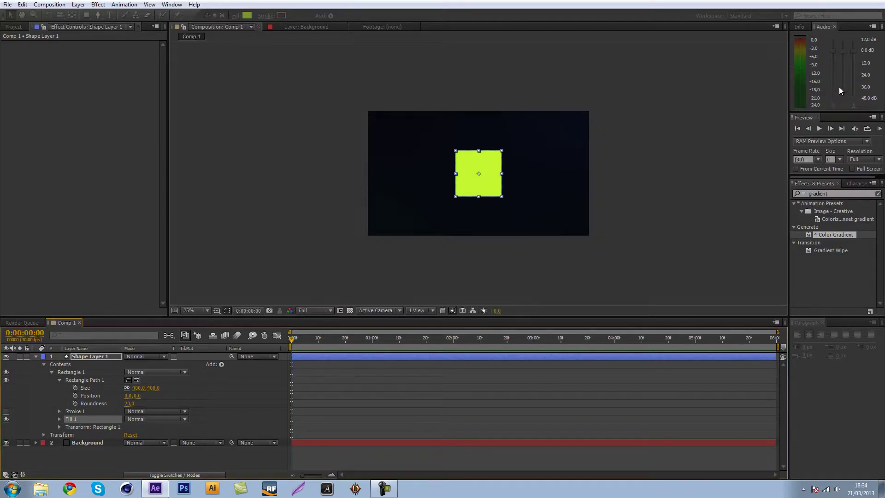
scroll(479, 187, up, 1)
scroll(490, 206, down, 2)
scroll(491, 206, up, 1)
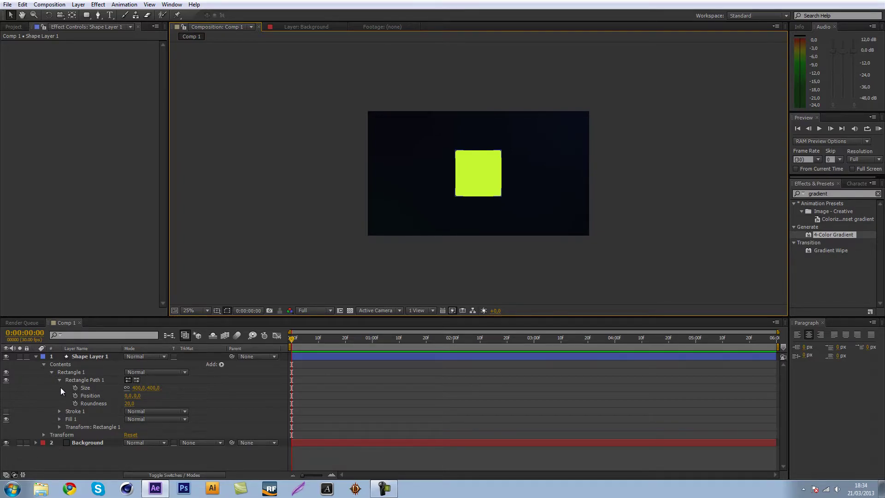
Keyframe the rectangle's Size at 0 on frame 0 and 400 at frame 28.
click(75, 388)
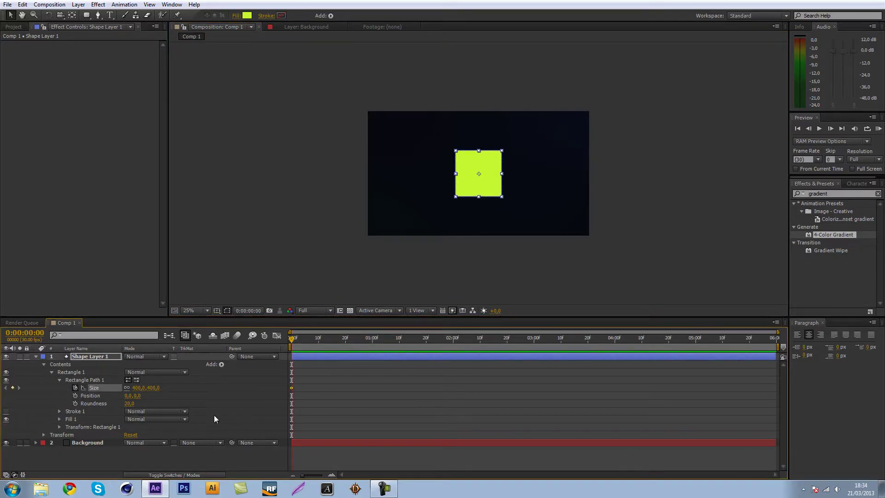
click(138, 388)
key(Return)
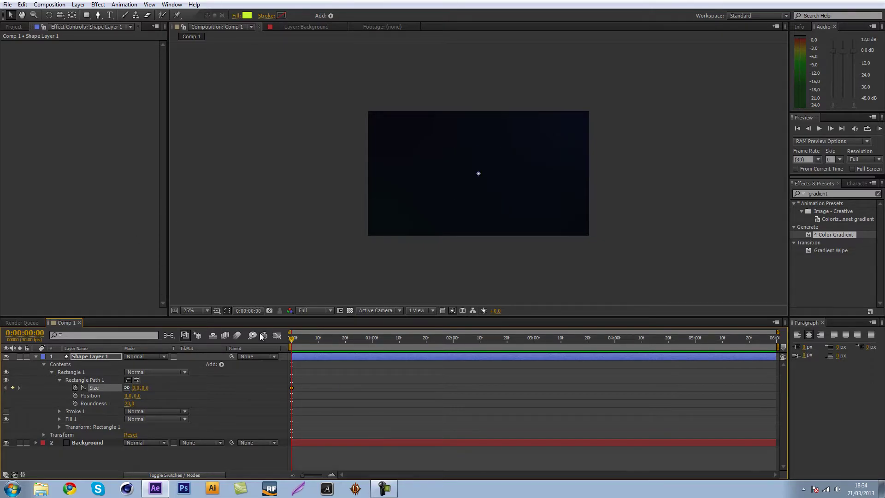
drag(291, 340, 366, 339)
click(137, 388)
text(400)
key(Return)
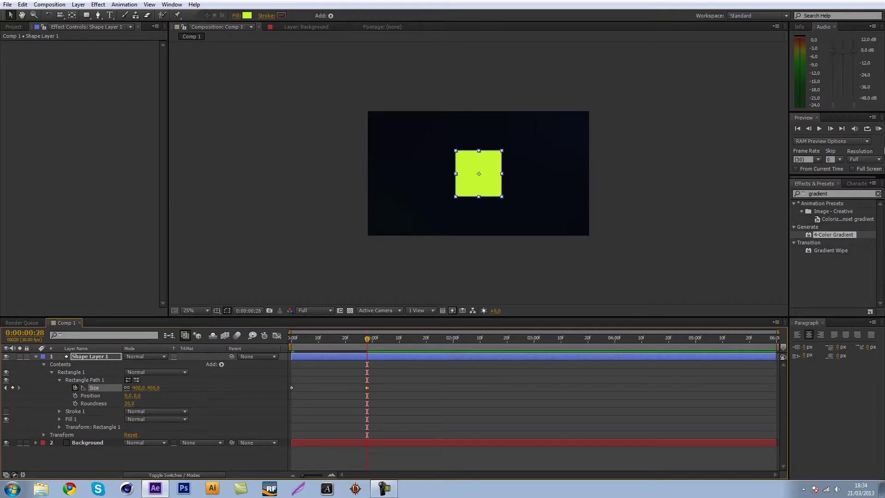
Preview the growing square, then select the keyframes at frame 28.
click(879, 129)
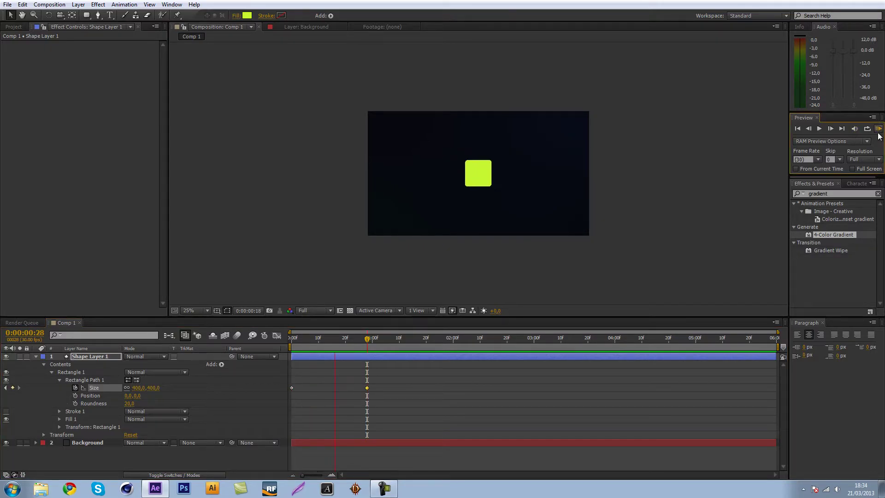
click(879, 137)
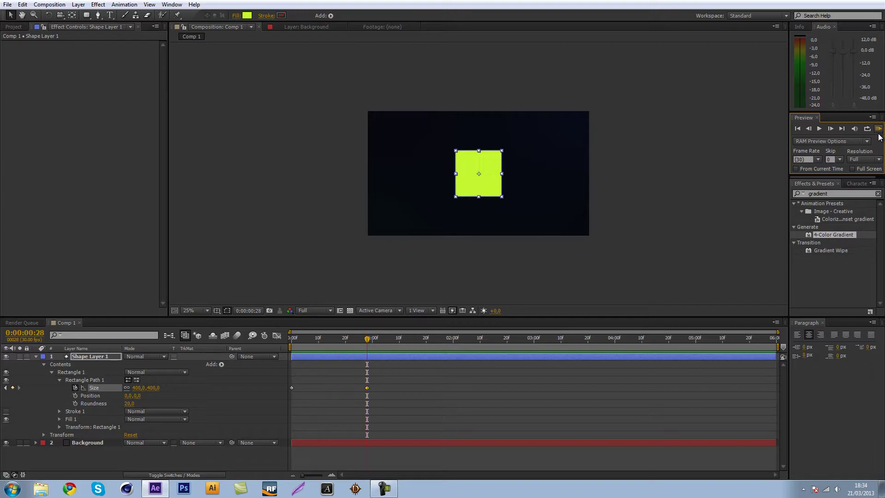
drag(464, 409, 372, 400)
Apply Keyframe Assistant > Easy Ease to the Size keyframes.
right_click(366, 390)
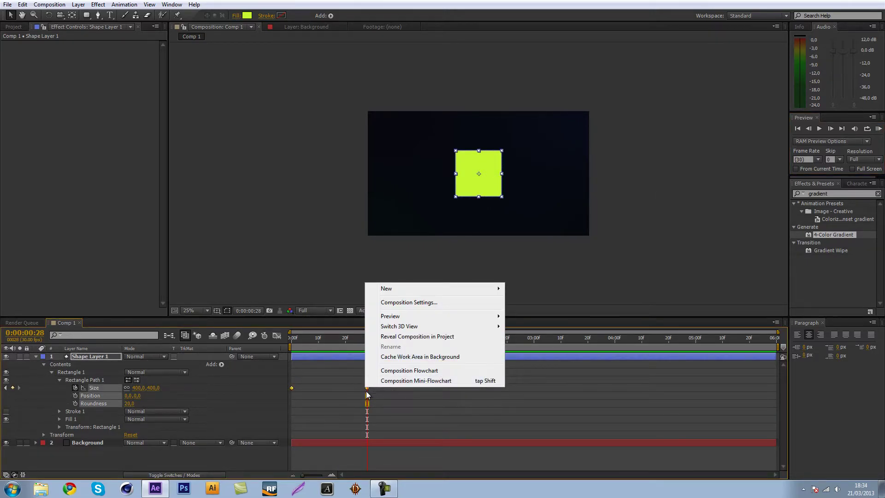
right_click(368, 388)
mouse_move(419, 383)
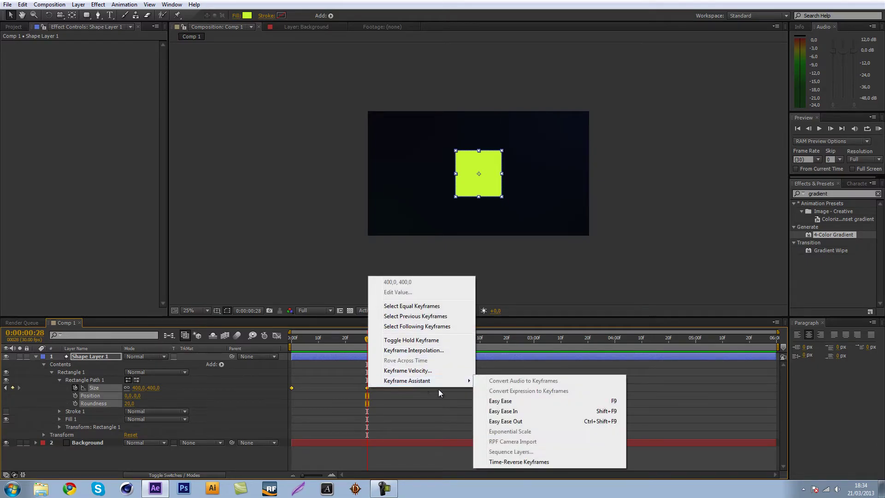
click(513, 402)
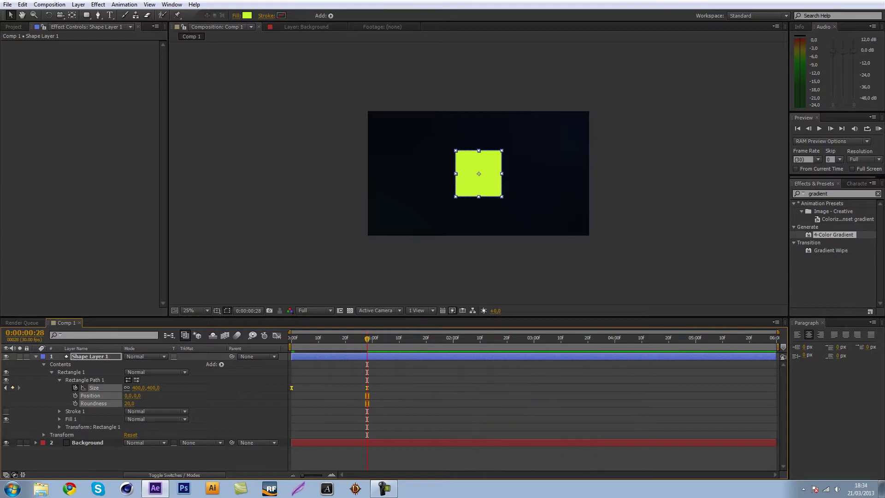
Preview the eased growth and confirm the square is 178.6×178.6 at frame 13 and full at 28.
click(878, 129)
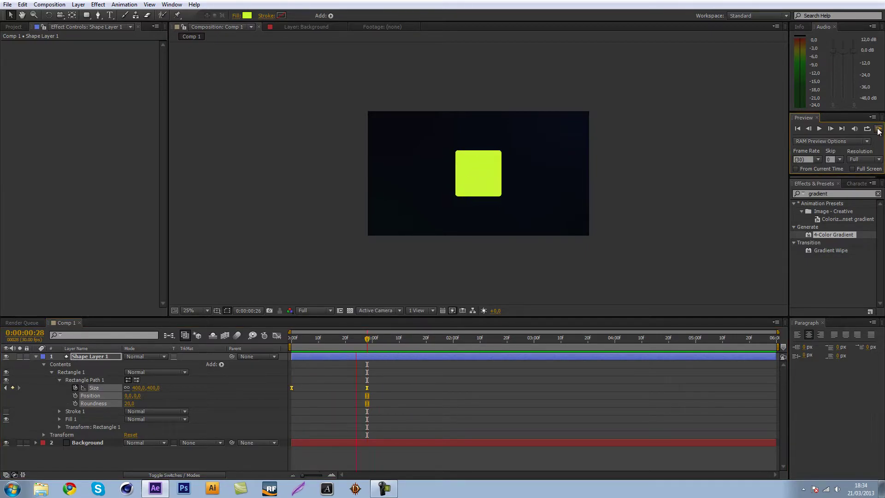
click(375, 359)
drag(368, 349, 291, 347)
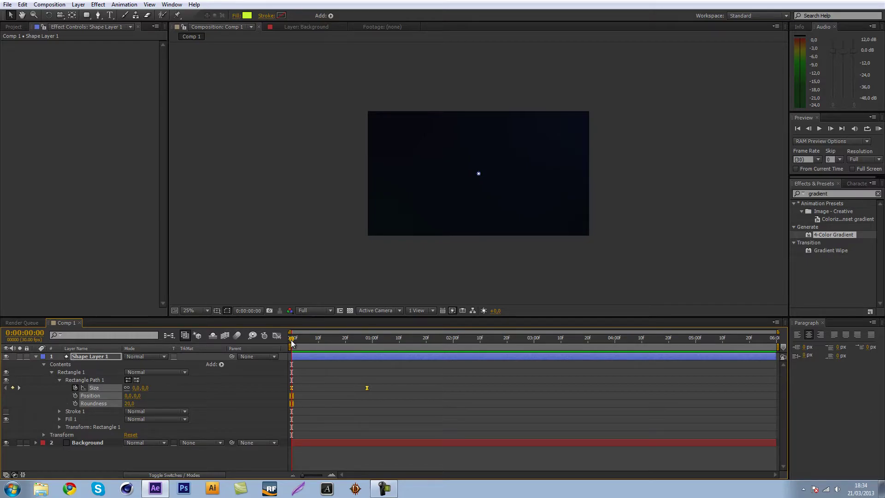
drag(291, 342, 327, 339)
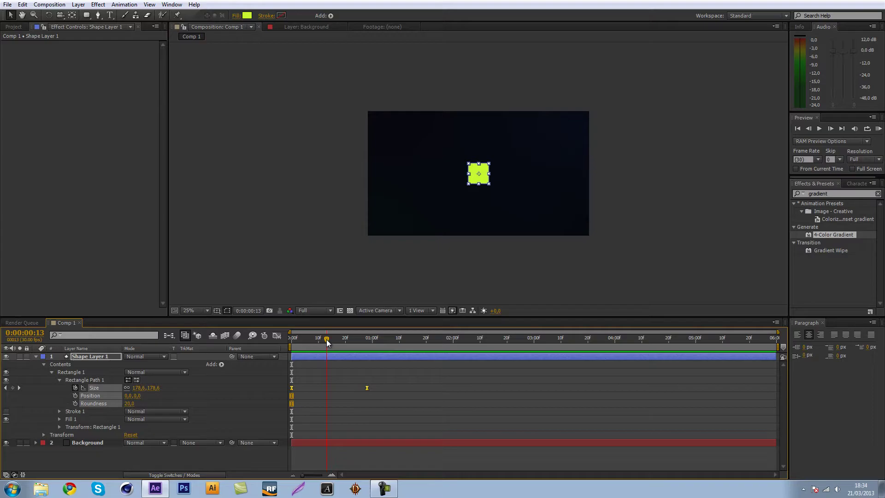
drag(326, 340, 366, 338)
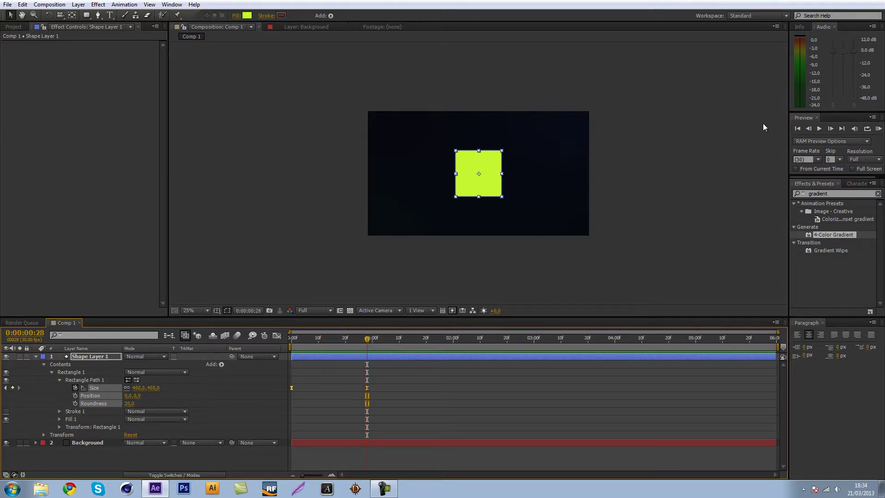
click(879, 129)
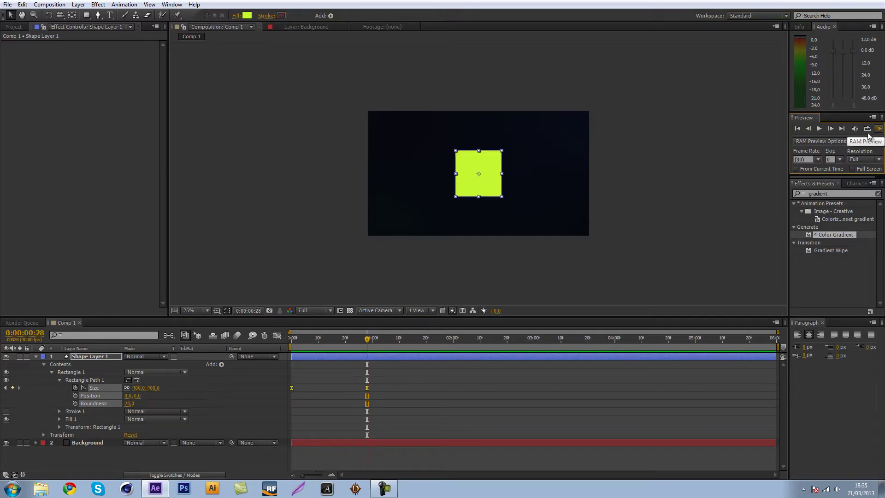
Stop the preview and switch the Graph Editor to the Size speed graph.
click(793, 154)
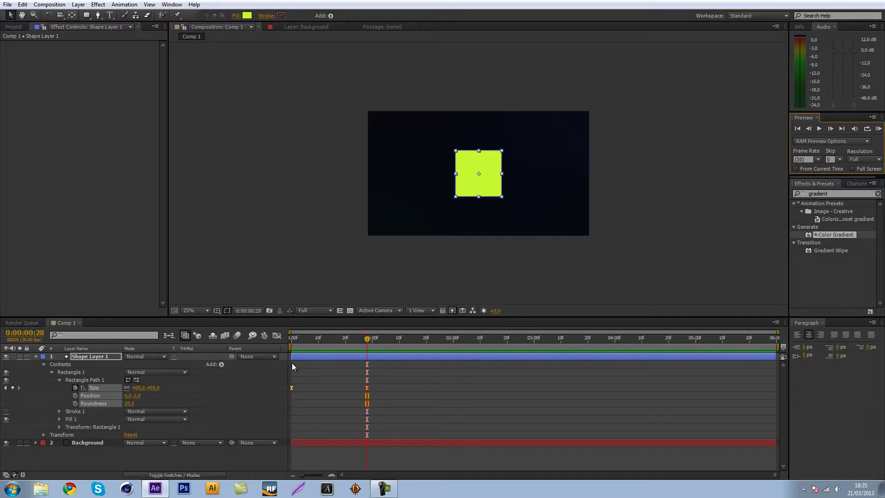
click(276, 336)
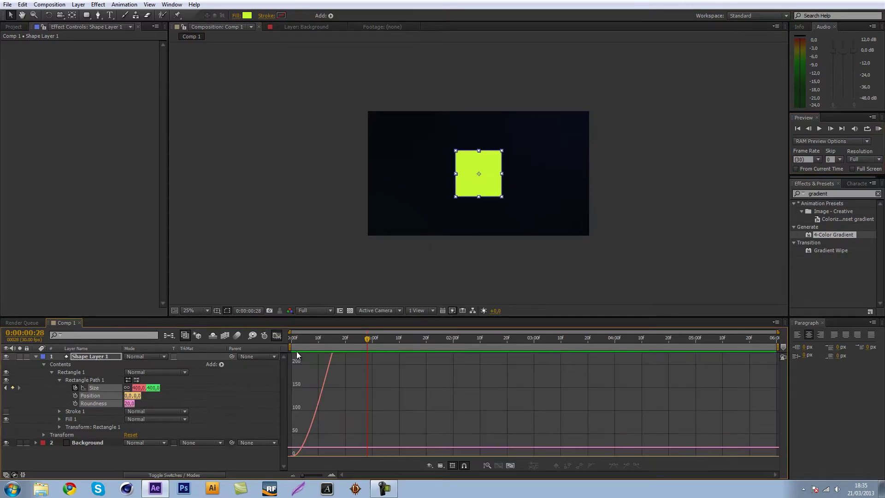
click(441, 465)
click(451, 377)
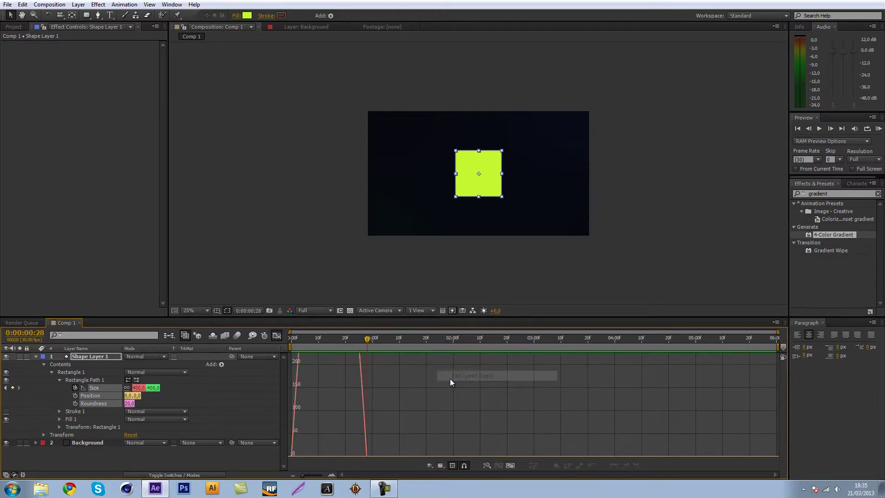
Fit the speed curve, then return to the layer timeline showing the full 0–6 s composition.
click(363, 421)
click(509, 465)
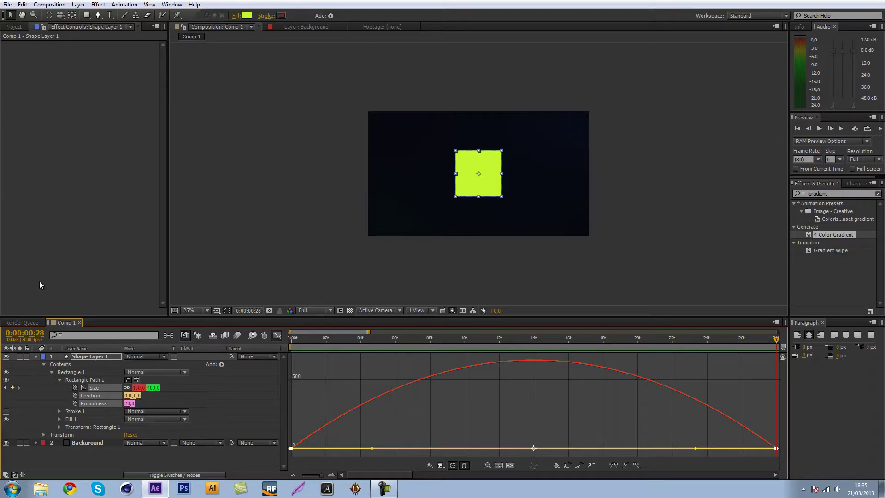
click(277, 335)
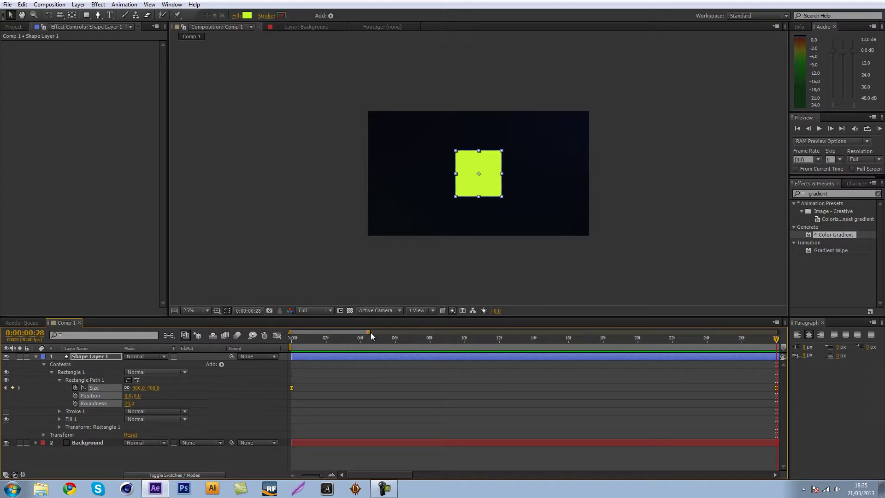
drag(369, 331, 778, 331)
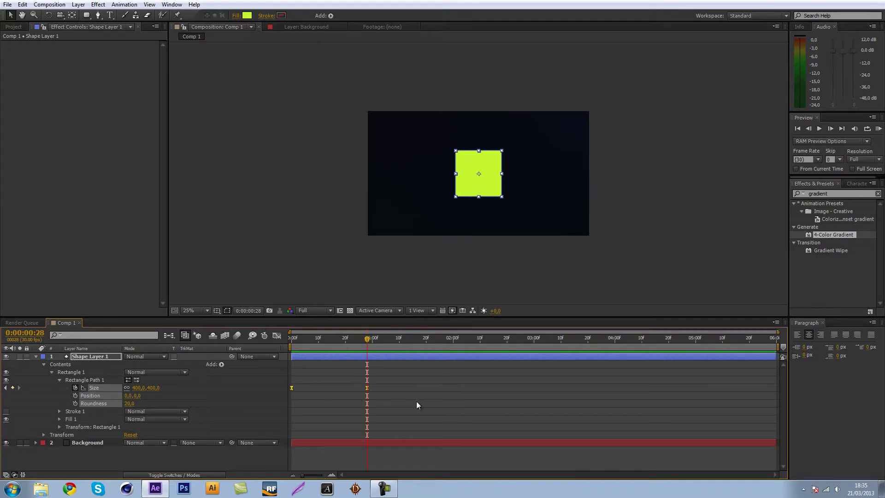
Apply Easy Ease In to the keyframes at frame 28 and briefly check the Graph Editor.
drag(418, 401, 341, 393)
right_click(369, 388)
mouse_move(391, 381)
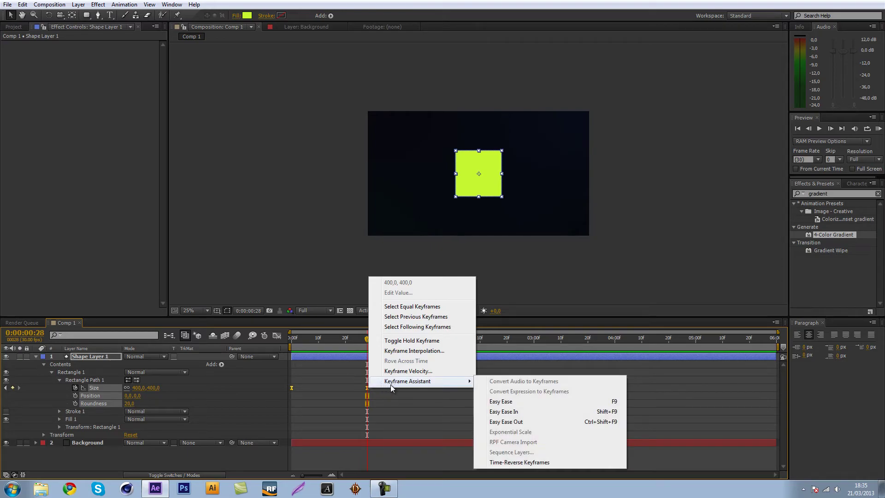
click(510, 410)
click(279, 335)
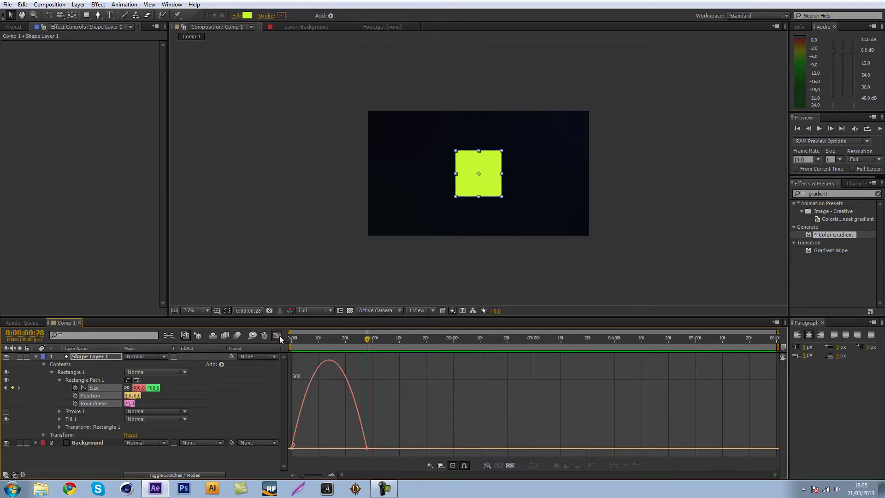
click(278, 336)
Reselect the frame-28 Size keyframe, ease it in again, and toggle the graph with Shift+F3.
drag(394, 401, 319, 370)
right_click(366, 387)
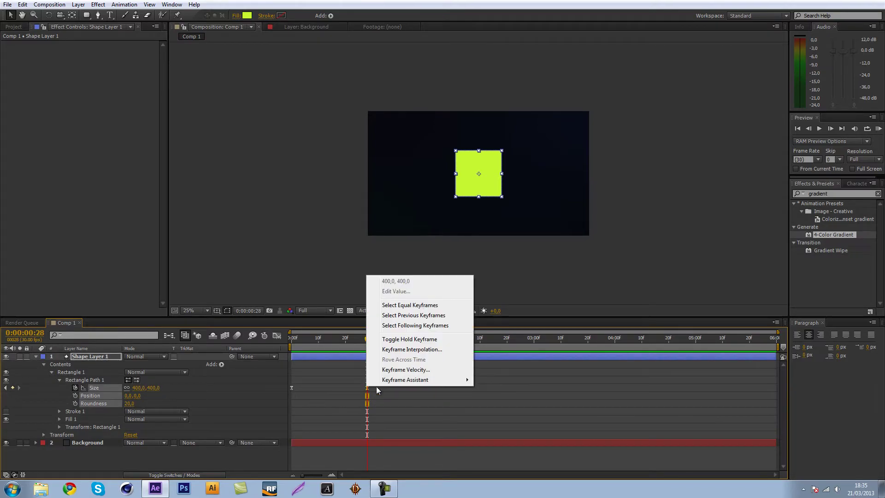
mouse_move(386, 381)
click(485, 410)
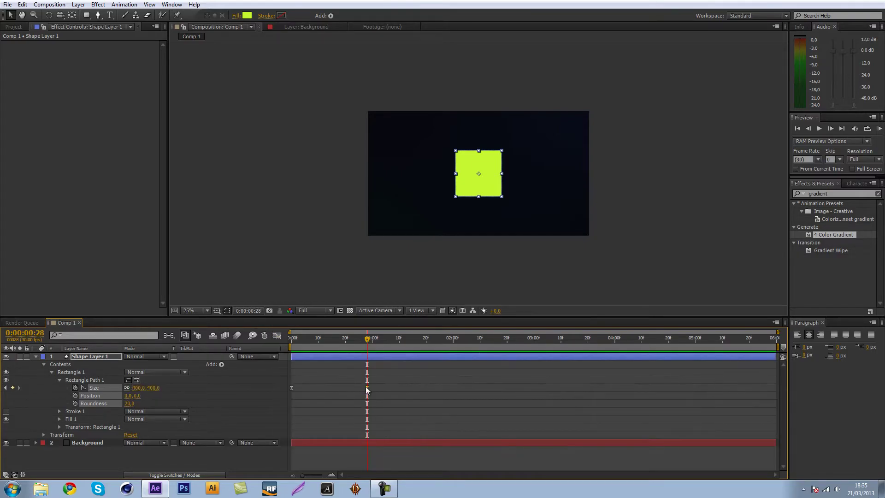
key(shift+F3)
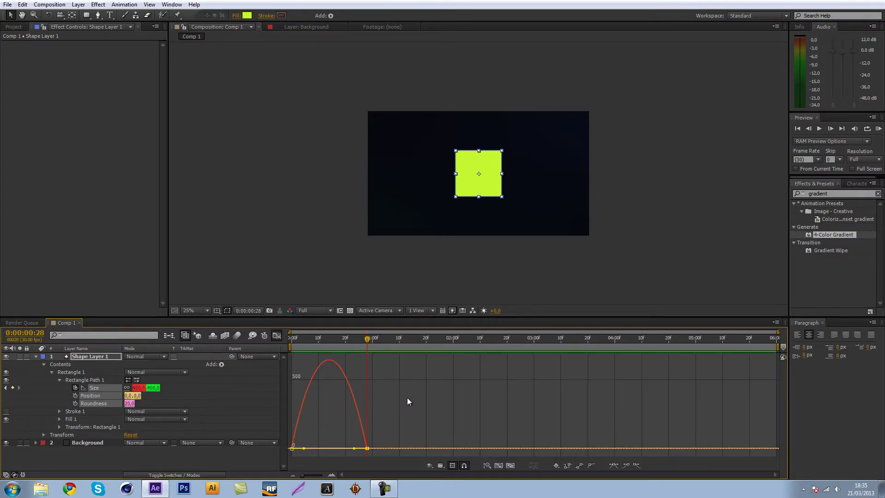
key(shift+F3)
key(shift+F3)
key(shift+F3)
key(shift+F3)
key(shift+F3)
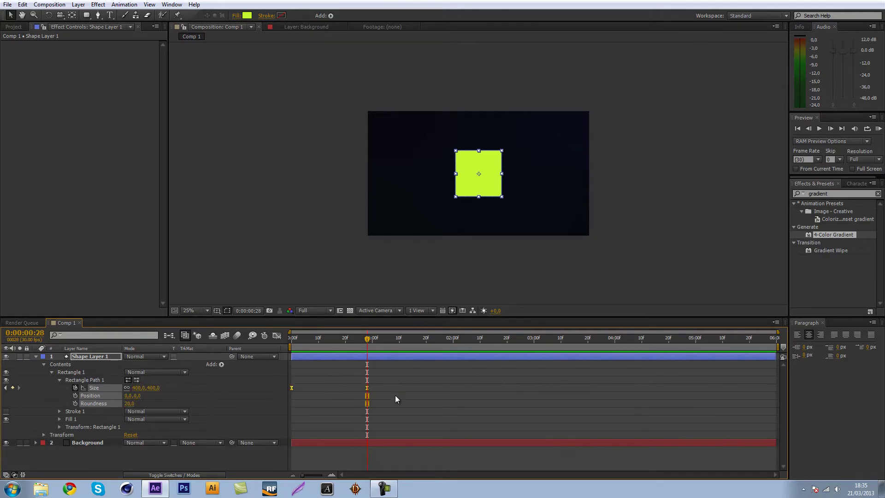
Ease in the Size and Position keyframes at 28f and show the Size speed graph.
drag(396, 399, 350, 368)
right_click(367, 388)
mouse_move(466, 382)
click(500, 411)
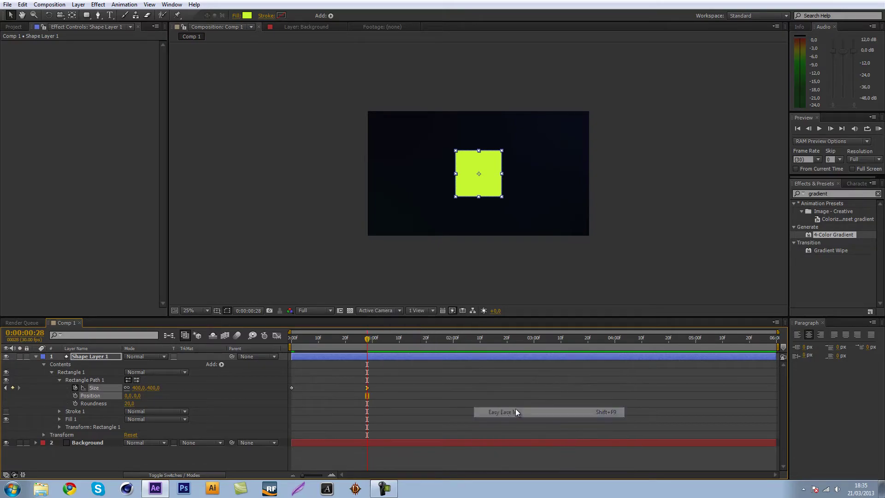
click(277, 335)
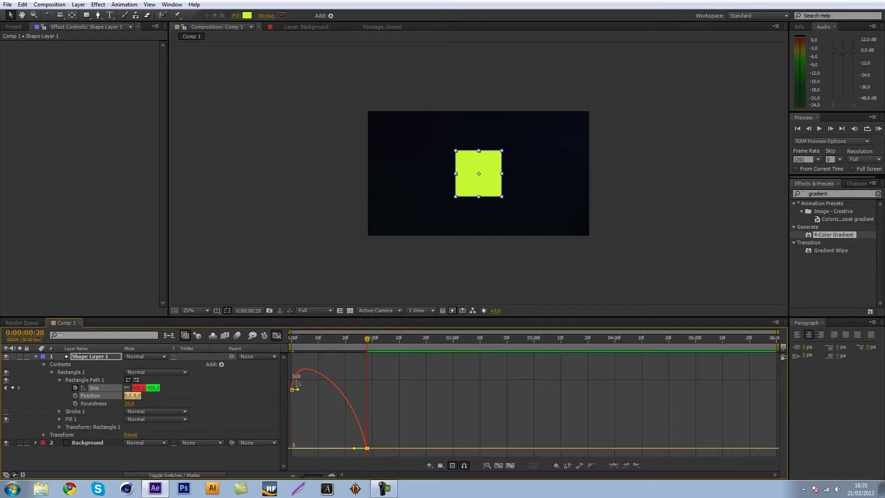
Raise the first Size keyframe's speed to about 464 units/sec and RAM-preview the faster-starting growth.
drag(293, 392, 307, 373)
click(879, 130)
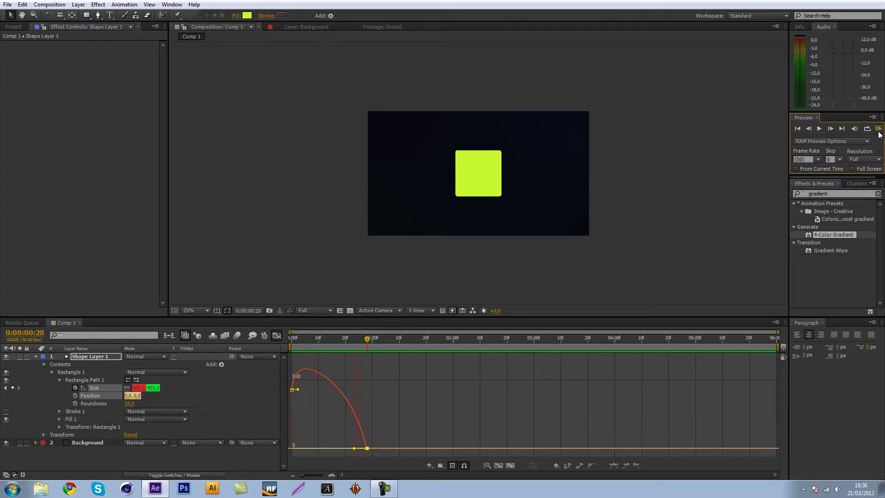
click(878, 131)
click(878, 129)
click(878, 129)
click(277, 336)
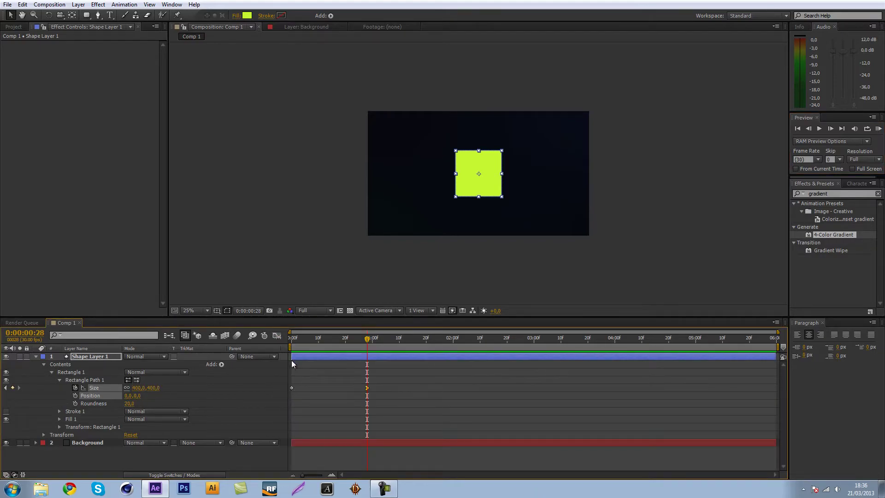
Apply Easy Ease Out to the Position keyframe at the playhead and check the speed graph.
key(shift+F3)
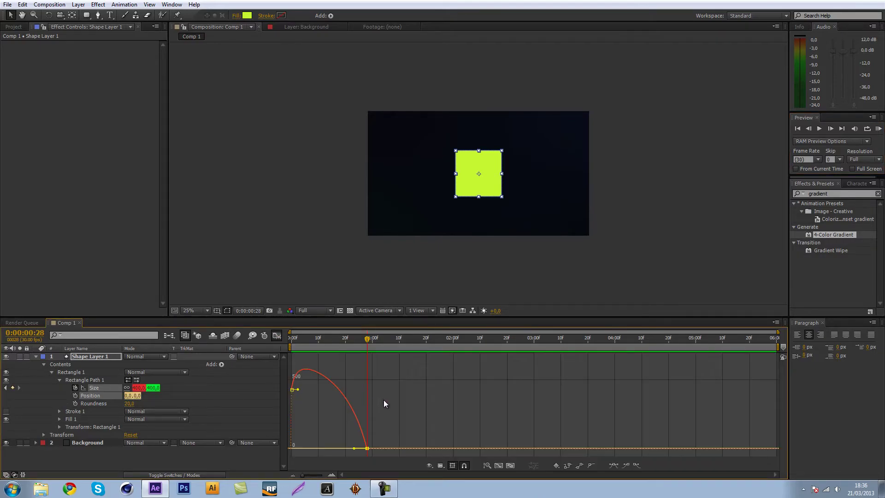
click(277, 336)
drag(400, 413, 338, 373)
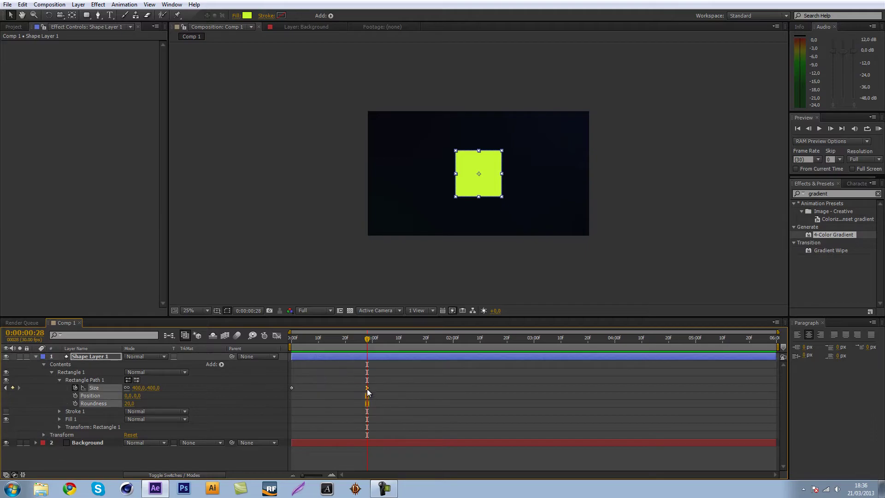
click(388, 389)
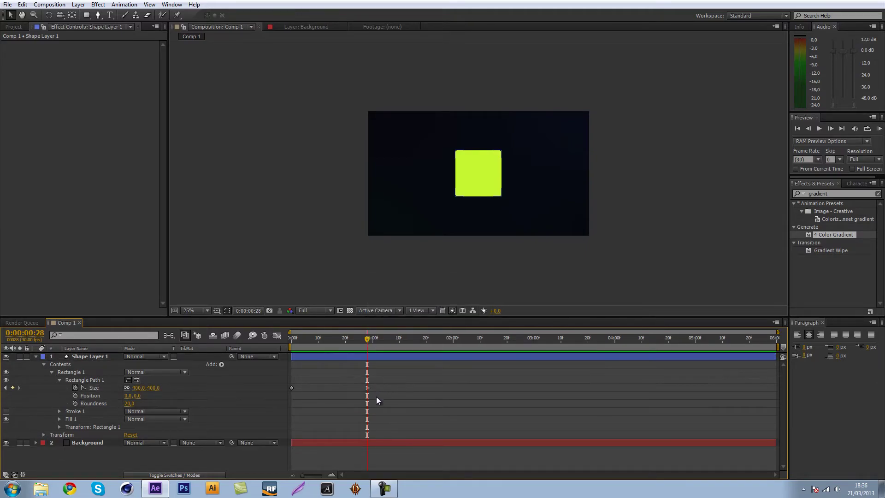
click(367, 395)
right_click(366, 396)
mouse_move(397, 381)
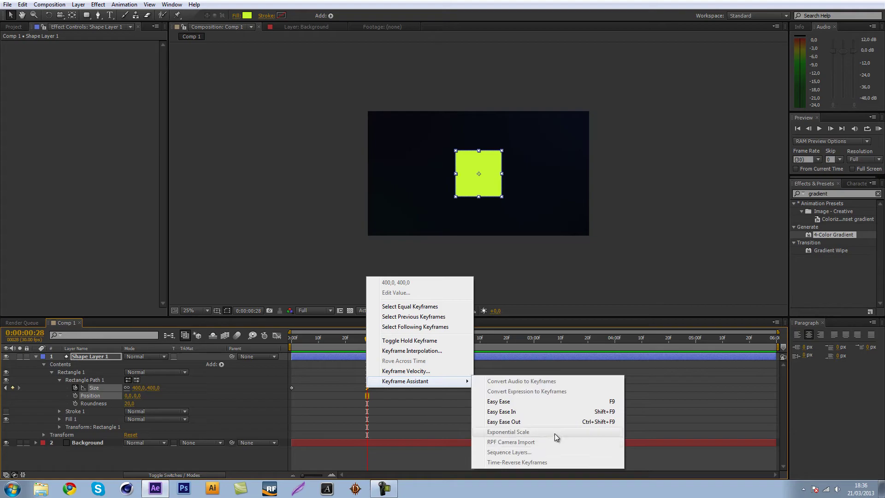
click(540, 423)
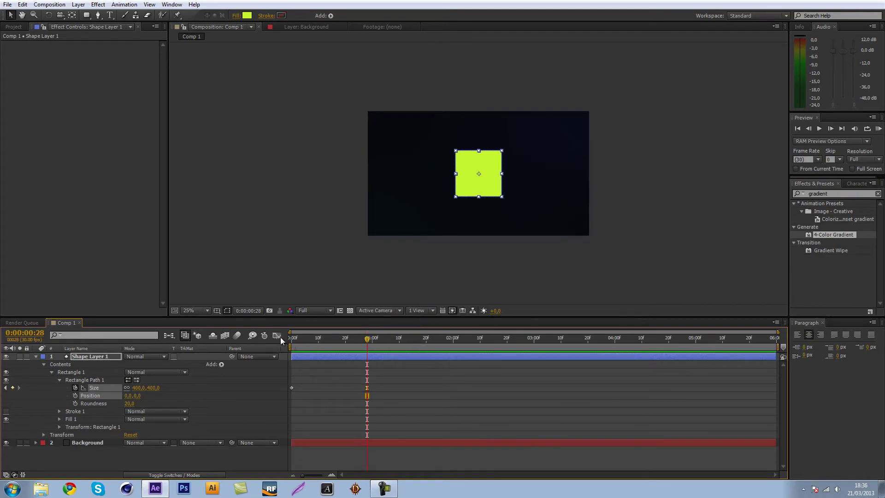
click(277, 335)
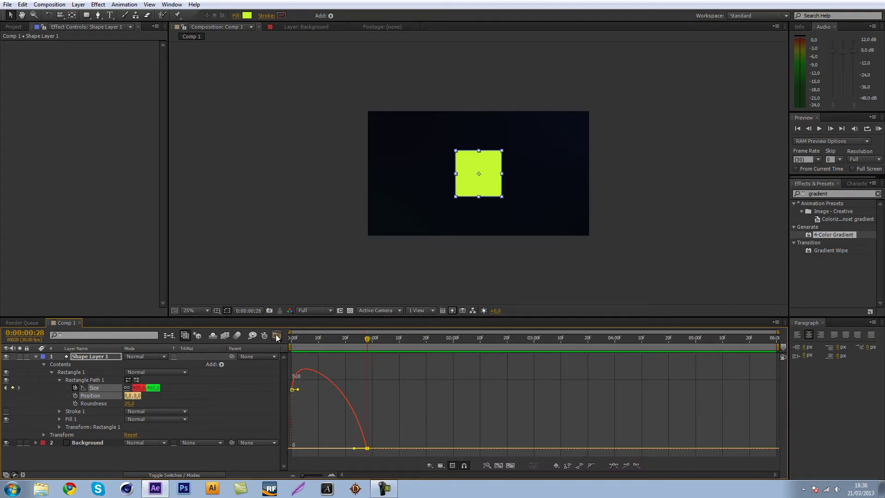
click(276, 335)
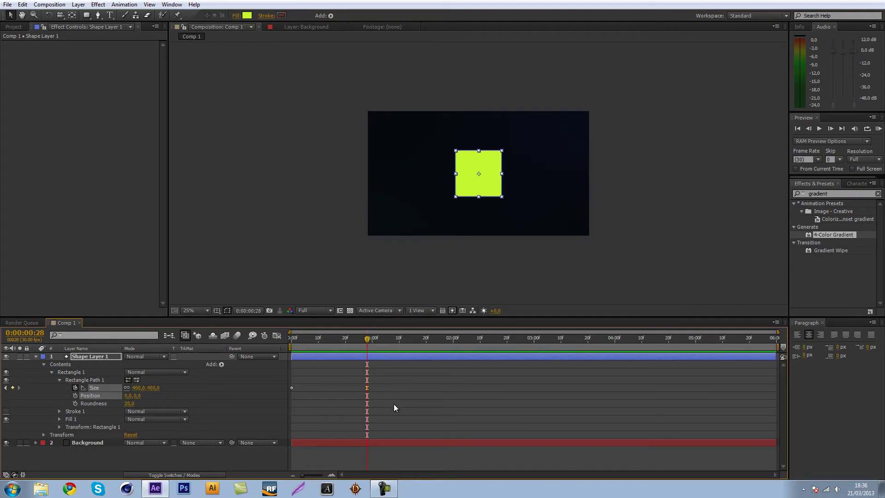
click(277, 337)
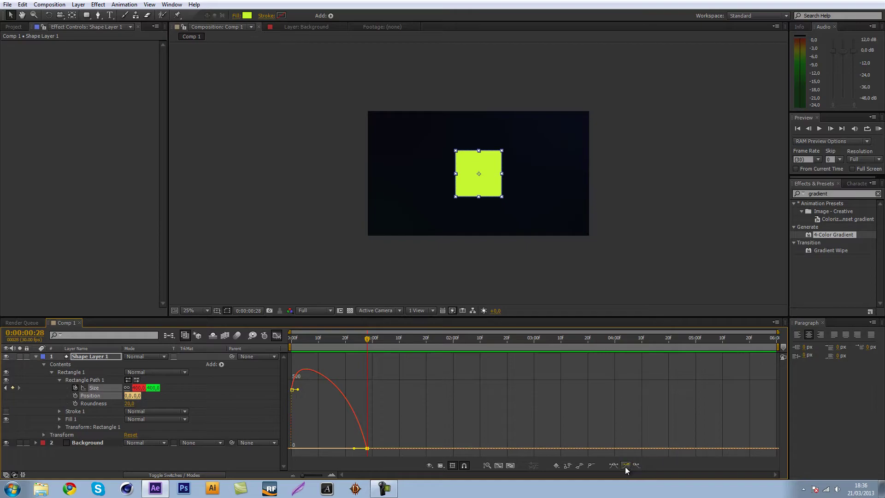
Ease both Size keyframes in the Graph Editor into a symmetric speed arc.
drag(311, 412, 286, 383)
click(640, 465)
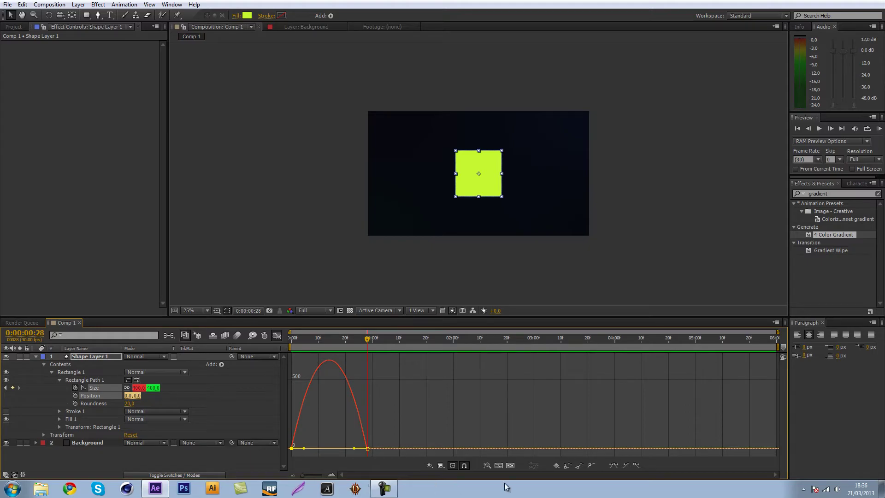
click(626, 466)
key(shift+F3)
key(shift+F3)
key(shift+F3)
click(277, 336)
click(282, 337)
key(shift+F3)
key(shift+F3)
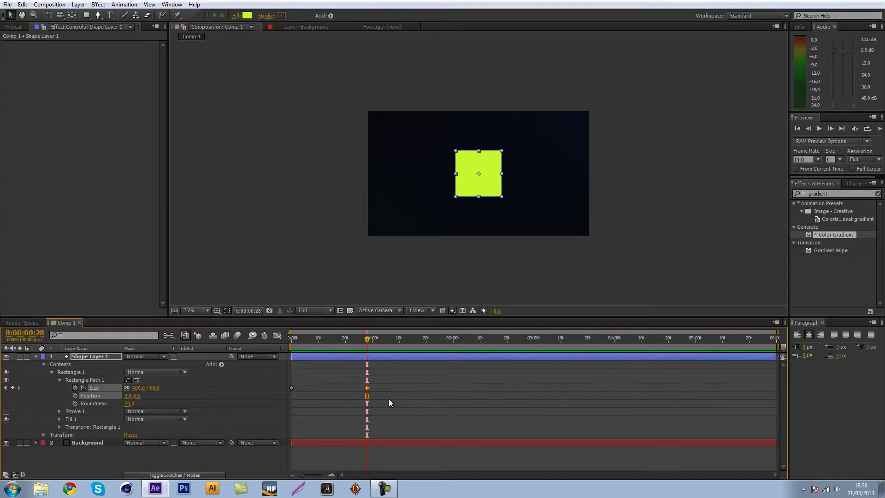
Apply Easy Ease Out to the frame-0 Size keyframe and scrub through the growth to check.
drag(399, 398, 251, 369)
click(397, 438)
drag(325, 406, 252, 369)
right_click(291, 388)
mouse_move(344, 385)
click(427, 422)
click(277, 336)
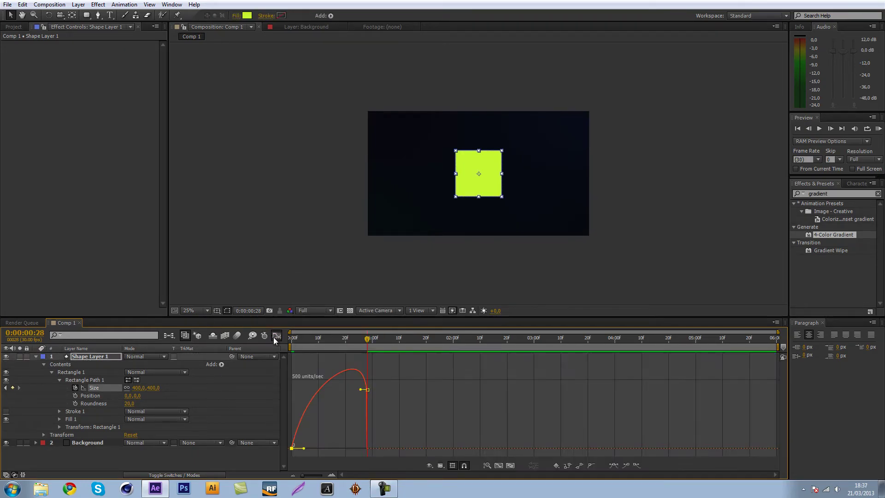
drag(367, 342, 236, 338)
Apply Easy Ease to the Size, Position and Roundness keyframes at frame 28, then scrub back to frame 23.
click(280, 337)
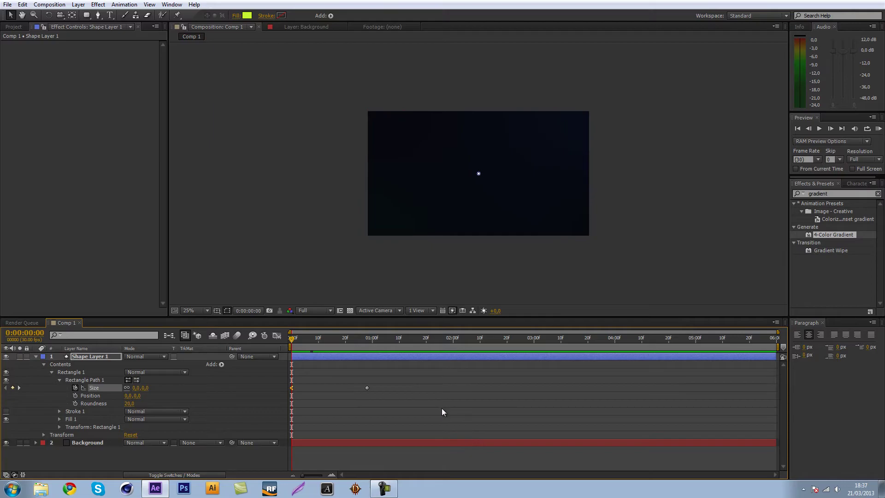
drag(442, 408, 358, 388)
key(shift+F3)
key(shift+F3)
key(k)
drag(460, 421, 260, 350)
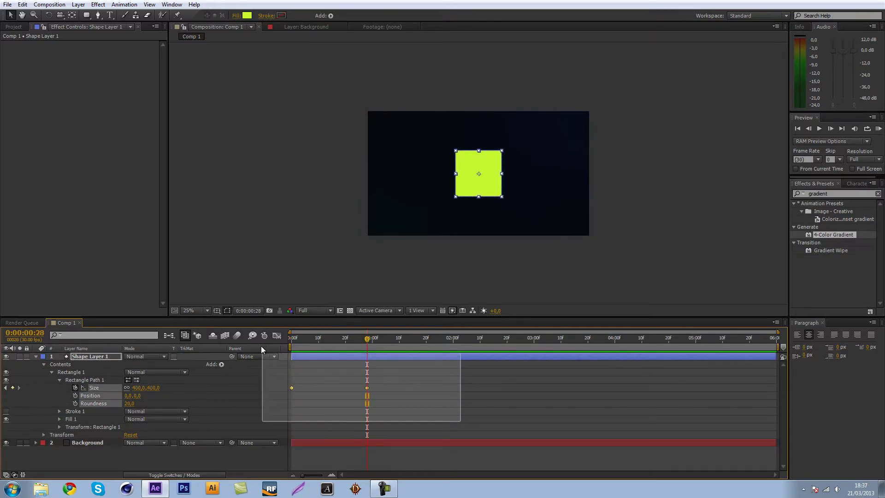
right_click(365, 390)
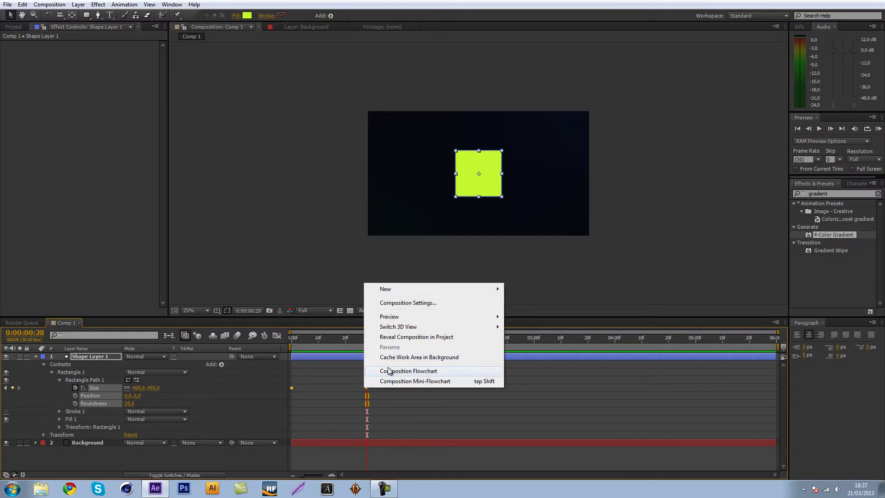
right_click(367, 388)
mouse_move(390, 386)
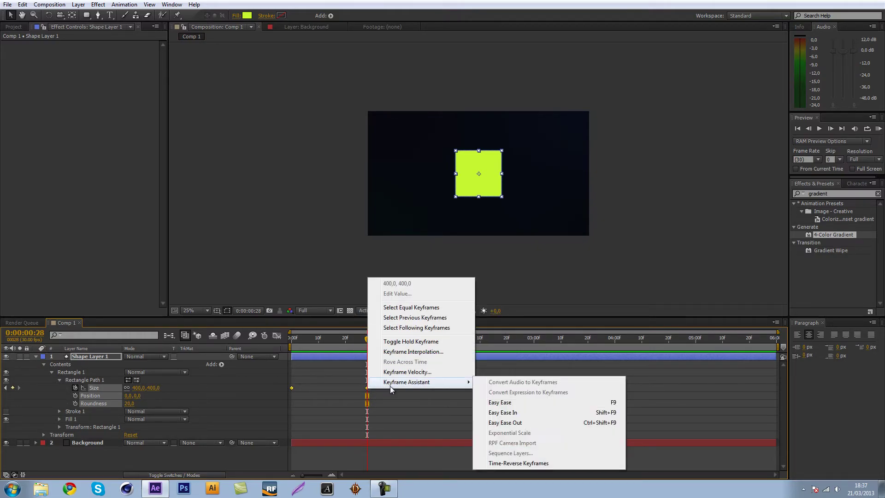
click(524, 399)
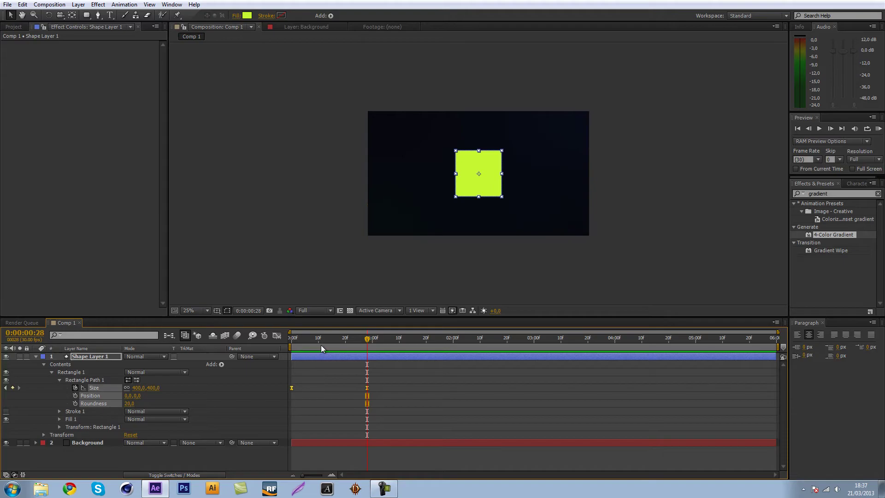
click(276, 335)
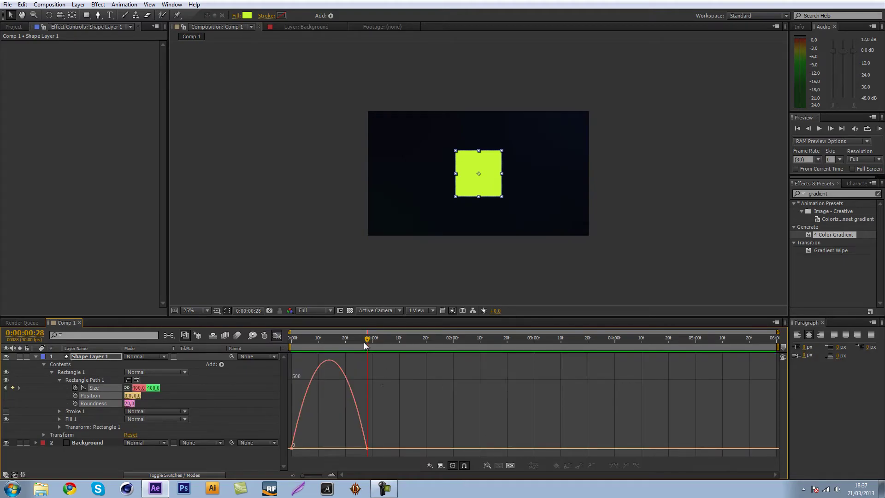
mouse_move(363, 341)
mouse_down()
mouse_move(347, 343)
mouse_move(372, 344)
mouse_move(352, 340)
mouse_up()
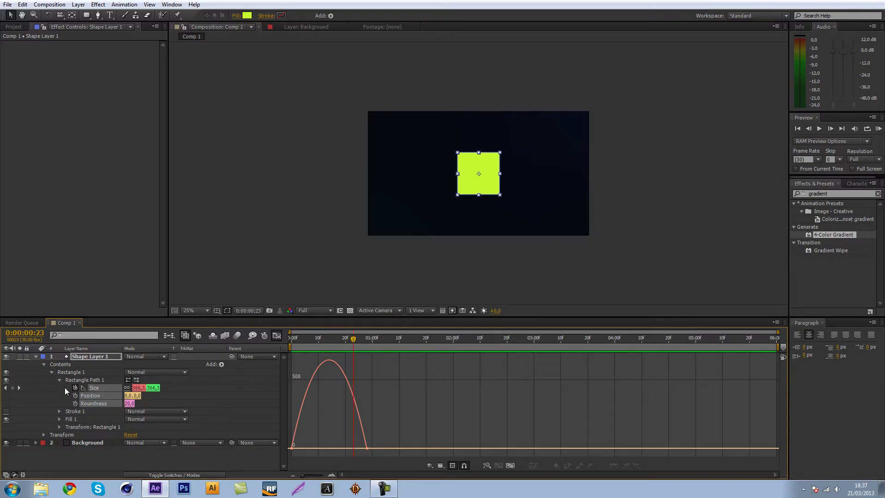
Add a Size keyframe at frame 23, then nudge the last Size keyframe with Alt+arrow keys.
click(12, 388)
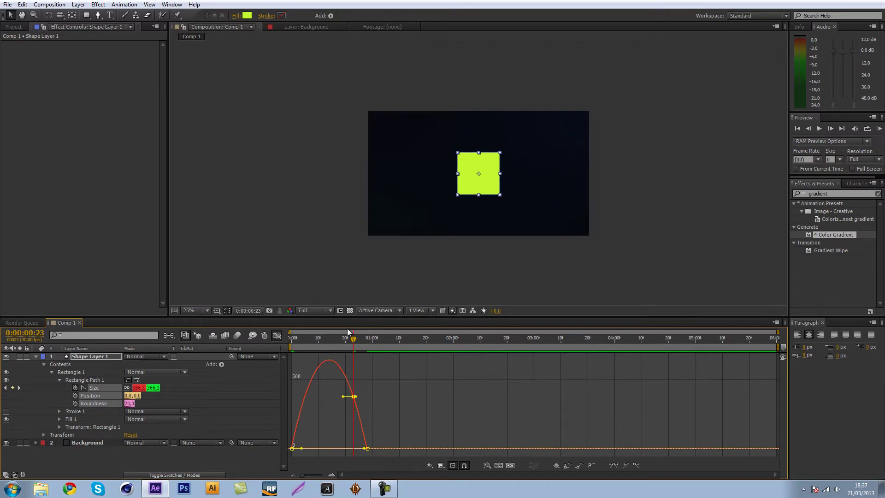
drag(388, 430, 561, 424)
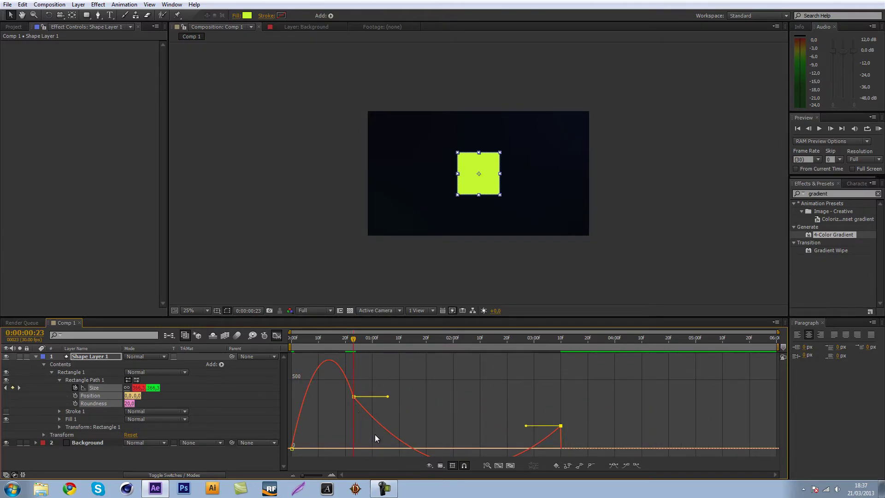
key(ctrl+z)
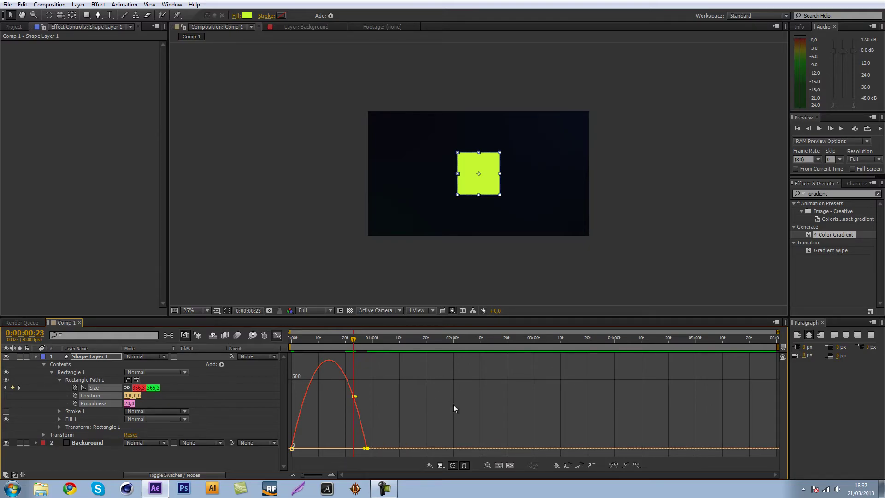
key(alt+Right)
key(alt+Right)
key(alt+Right)
key(alt+Right)
key(alt+Right)
key(alt+Right)
key(alt+Right)
key(alt+Right)
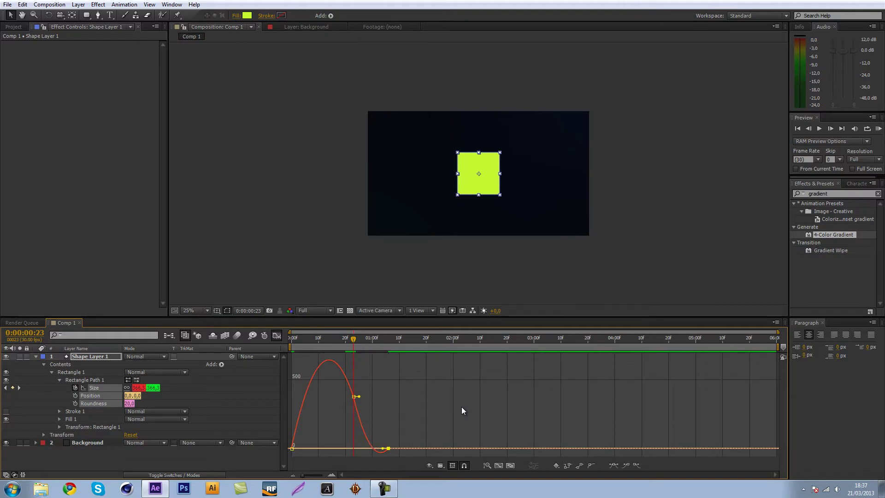
key(alt+Left)
key(alt+Left)
key(alt+Left)
key(alt+Left)
key(alt+Right)
key(alt+Right)
key(alt+Left)
key(alt+Left)
key(alt+Left)
key(alt+Left)
key(alt+Left)
key(alt+Left)
Add a Size keyframe at frame 19 (302.6) and nudge the last keyframe about one frame later.
click(409, 464)
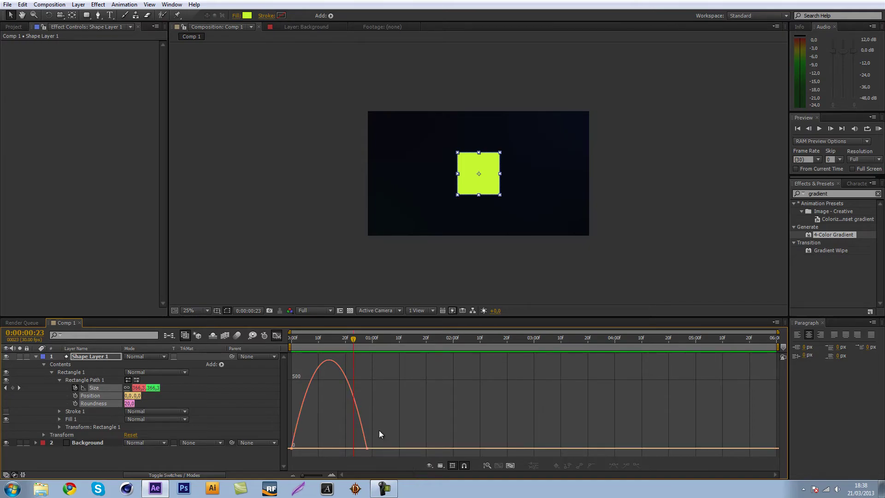
drag(353, 338, 343, 337)
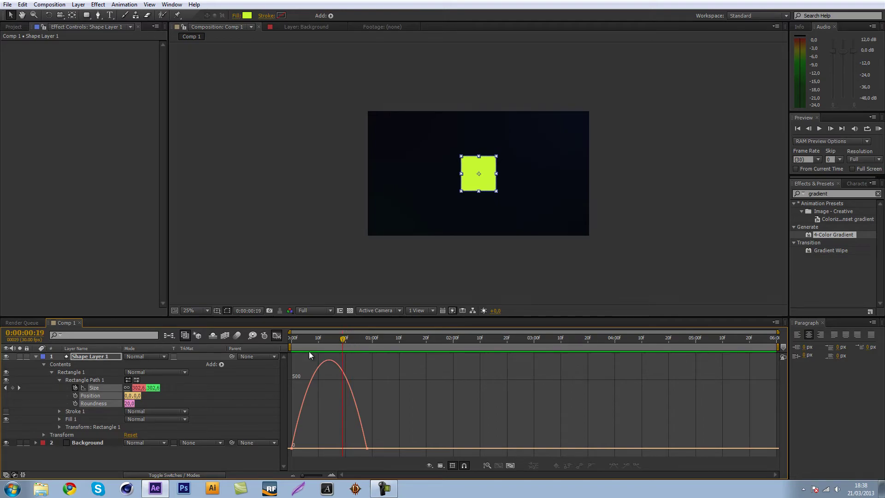
click(13, 388)
drag(394, 445, 347, 455)
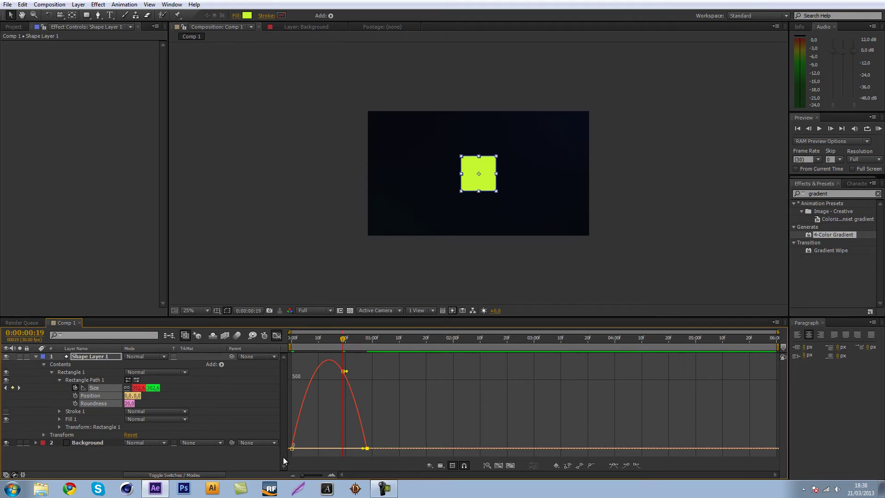
key(alt+Right)
key(alt+Right)
key(alt+Right)
key(alt+Right)
key(alt+Right)
key(alt+Right)
key(alt+Right)
key(alt+Right)
key(alt+Right)
key(alt+Right)
key(alt+Right)
key(alt+Left)
key(alt+Left)
key(alt+Left)
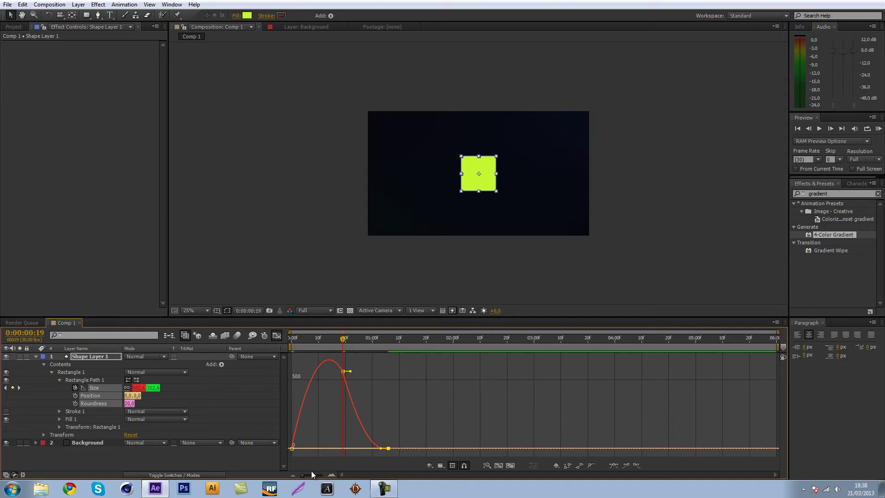
Try lengthening the frame-19 keyframe's ease-out handle, undo it, and clear the graph selection.
scroll(389, 447, up, 1)
scroll(433, 401, down, 3)
scroll(382, 424, up, 3)
scroll(392, 439, down, 4)
scroll(392, 438, up, 2)
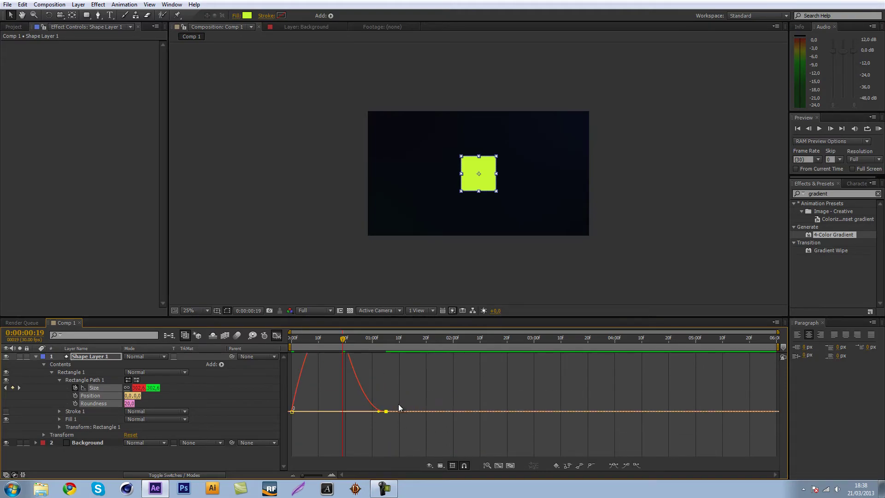
scroll(390, 419, down, 1)
scroll(386, 374, up, 3)
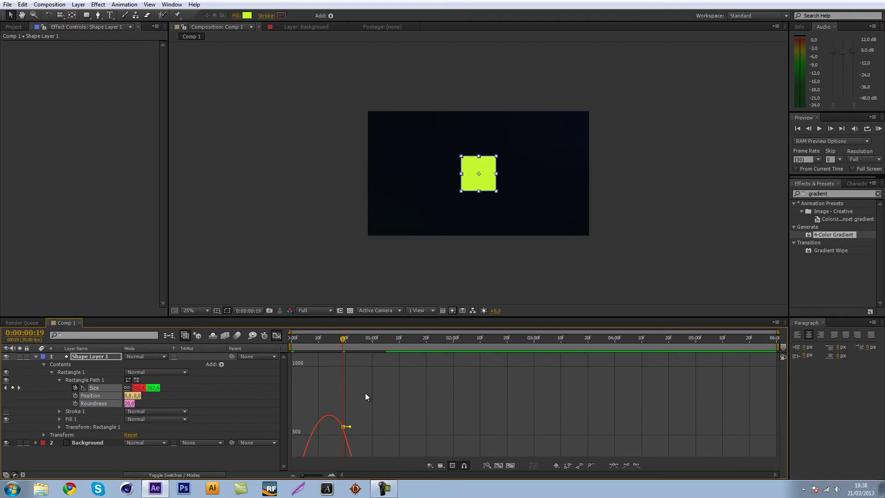
scroll(366, 399, down, 2)
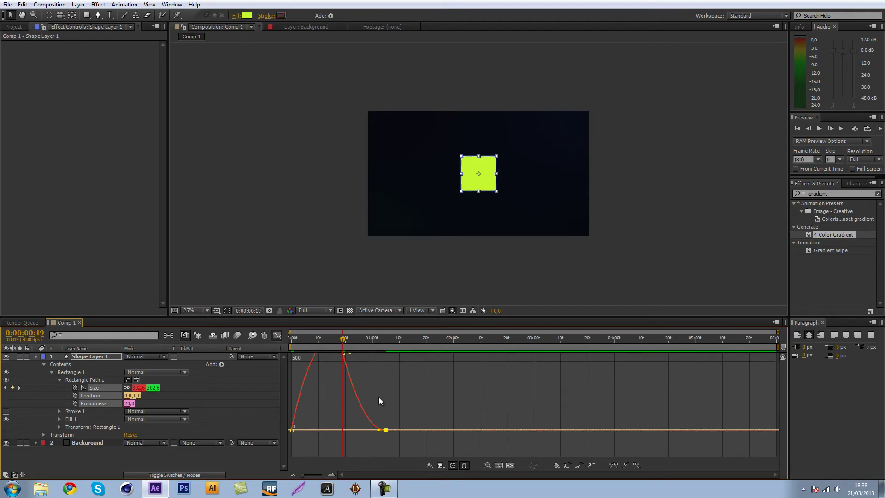
drag(386, 430, 401, 430)
mouse_move(376, 431)
key(ctrl+z)
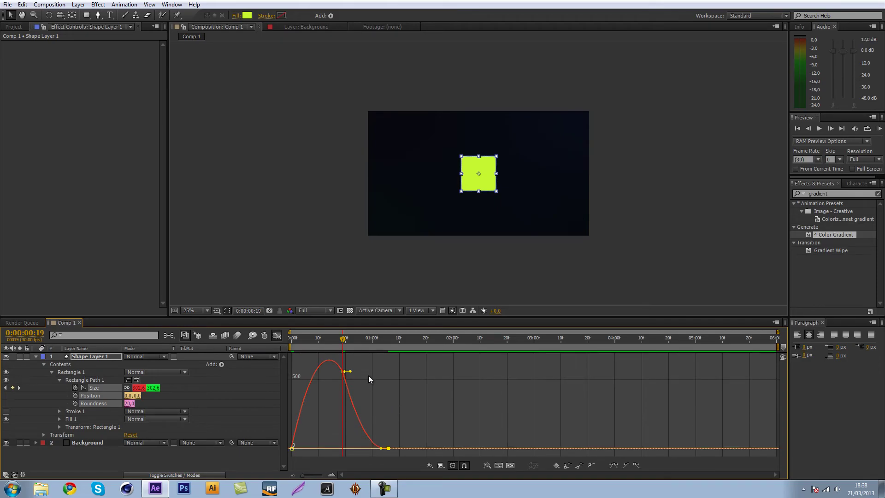
click(422, 377)
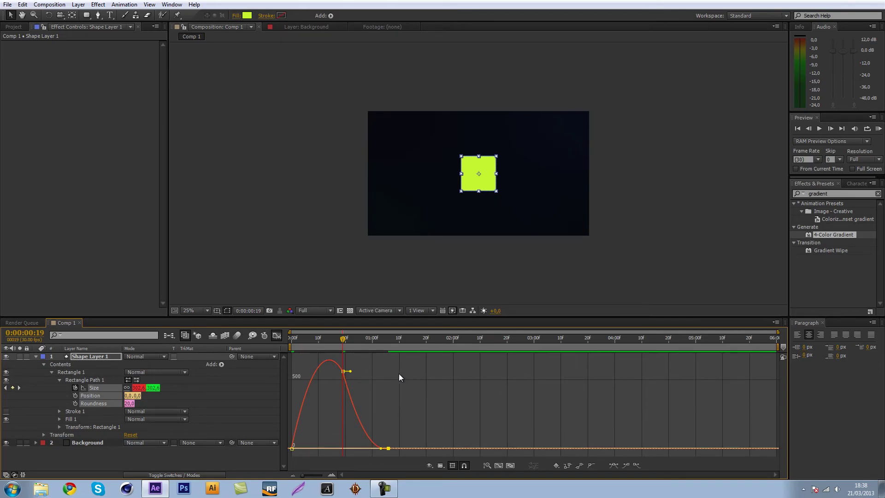
click(344, 372)
mouse_move(408, 439)
mouse_down()
mouse_move(379, 457)
mouse_move(389, 446)
mouse_move(409, 450)
mouse_move(400, 447)
mouse_move(401, 433)
mouse_up()
Set the frame-19 Size keyframe's temporal interpolation to Continuous Bezier.
key(ctrl+z)
key(ctrl+z)
click(377, 369)
click(343, 369)
right_click(343, 370)
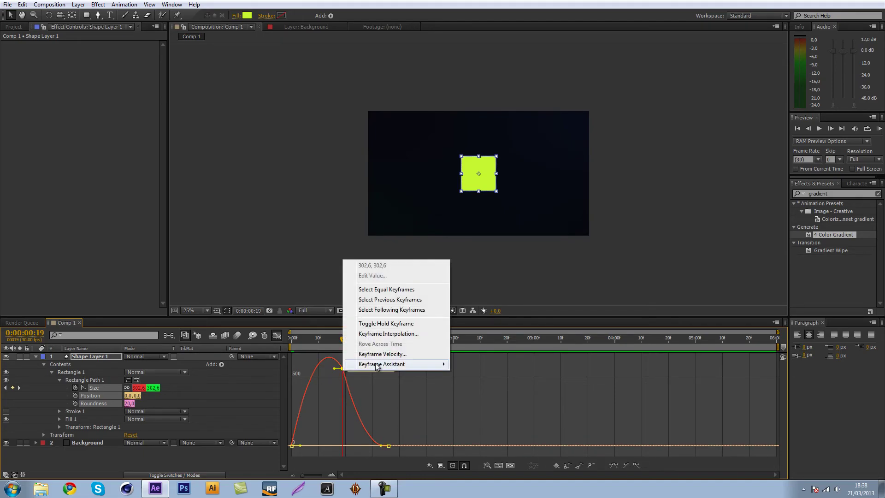
click(378, 335)
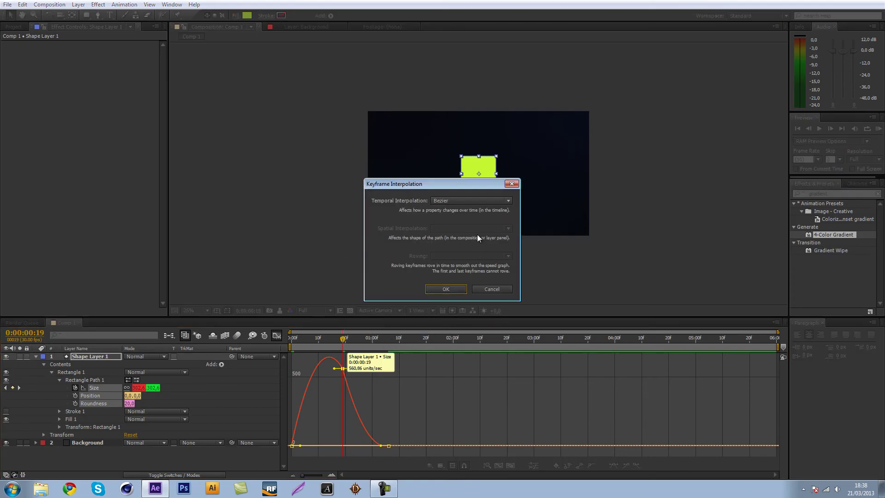
click(476, 204)
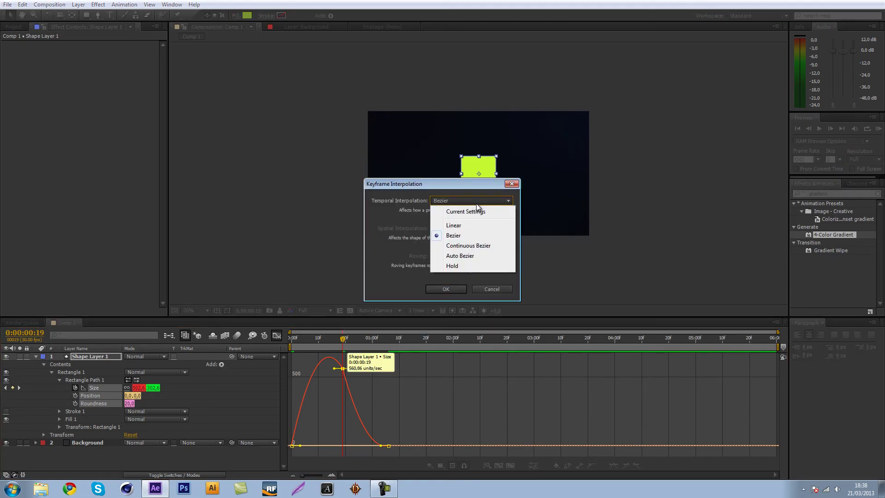
click(479, 249)
click(442, 288)
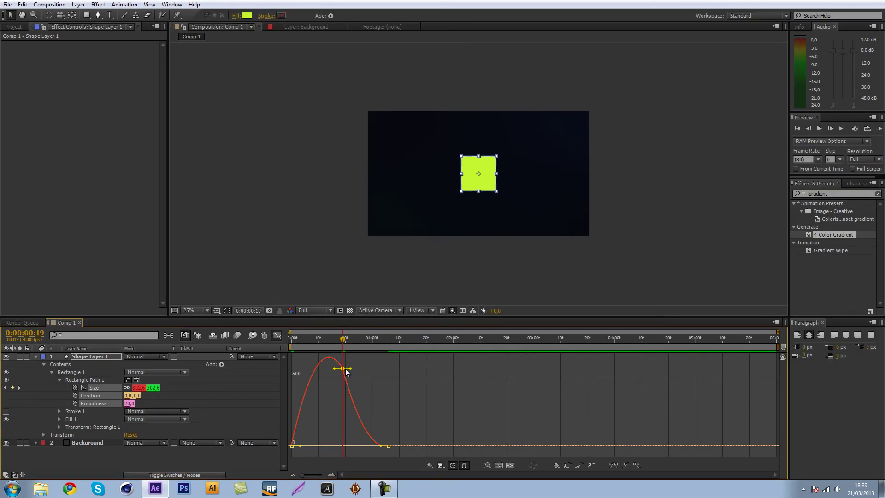
Lower the frame-19 keyframe's speed to about 470 units/sec, checking a later frame.
drag(344, 375, 334, 400)
drag(344, 338, 455, 338)
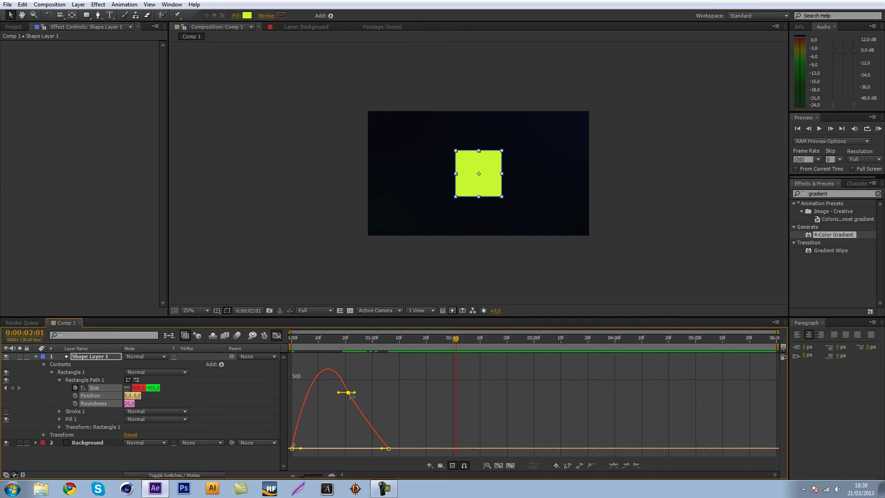
mouse_move(348, 399)
mouse_down()
mouse_move(347, 407)
mouse_move(342, 388)
mouse_up()
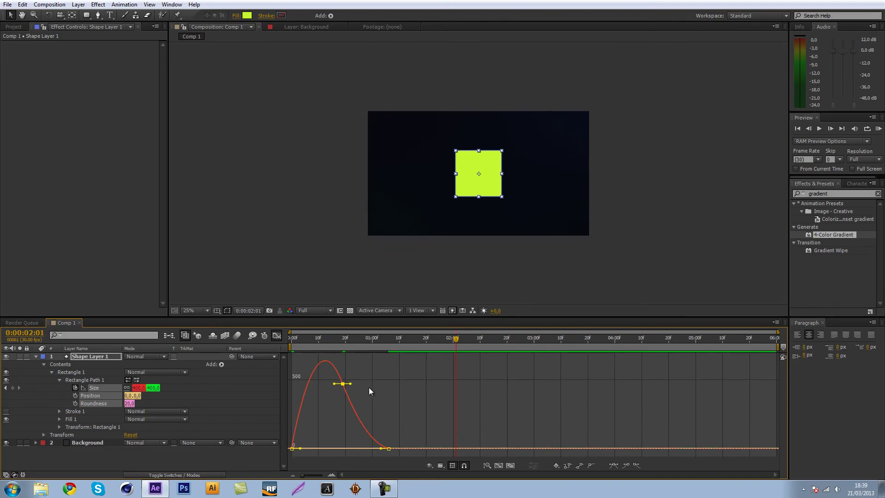
click(879, 128)
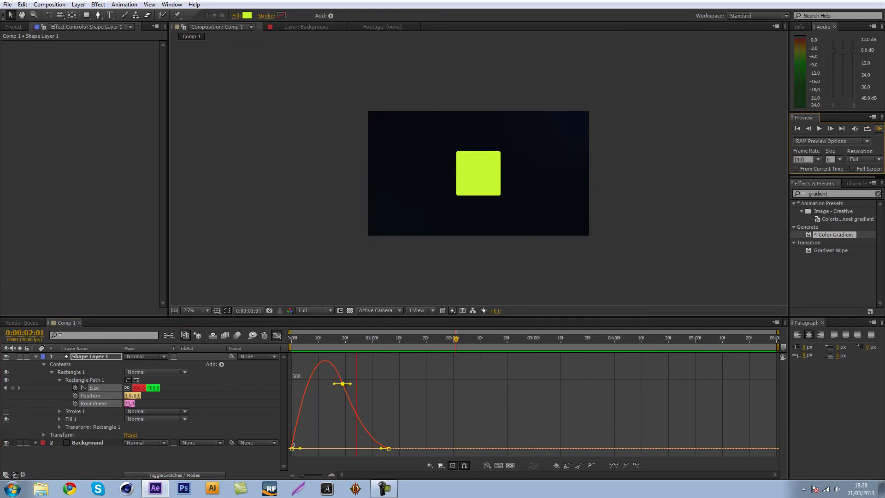
click(880, 129)
click(869, 130)
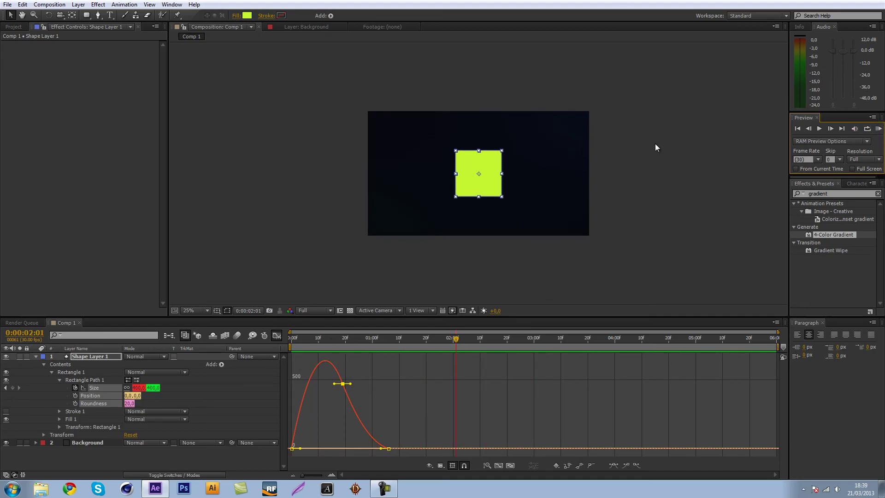
key(period)
key(period)
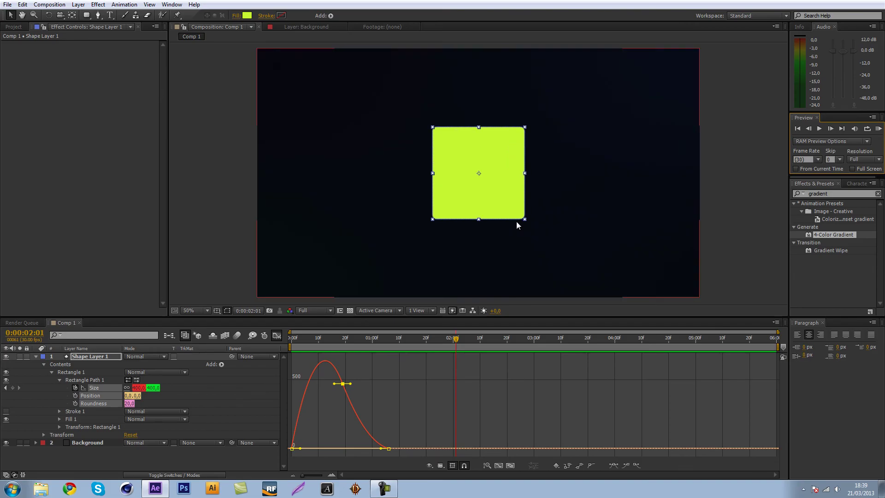
key(comma)
key(comma)
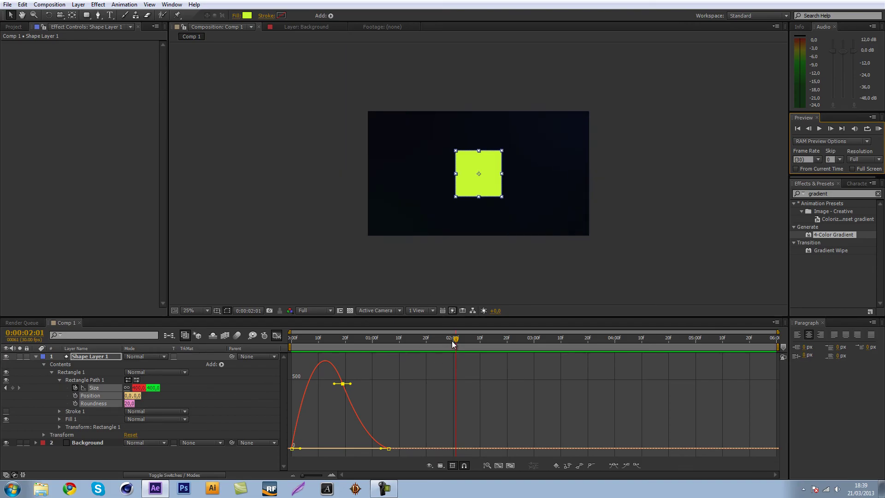
drag(454, 344, 255, 347)
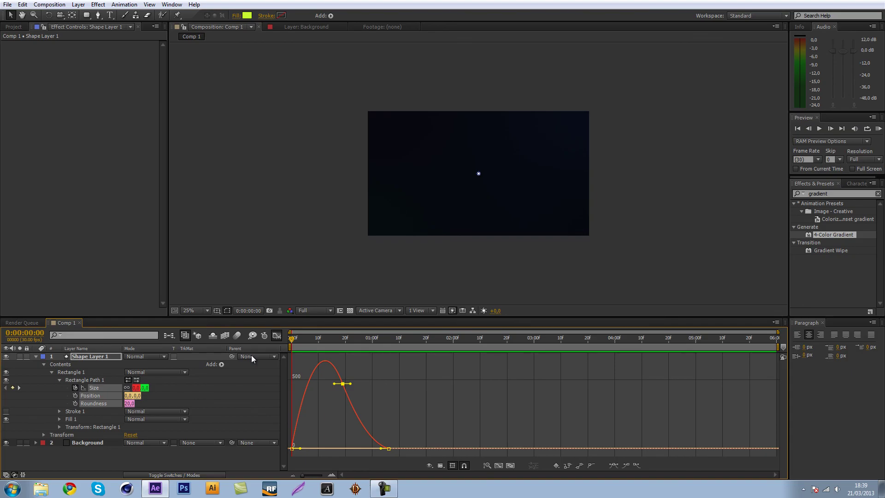
click(878, 129)
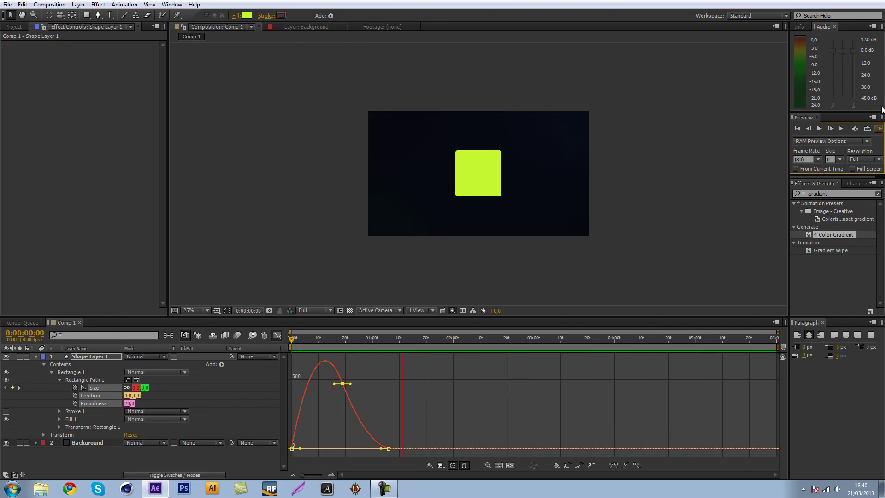
click(335, 341)
key(KP_0)
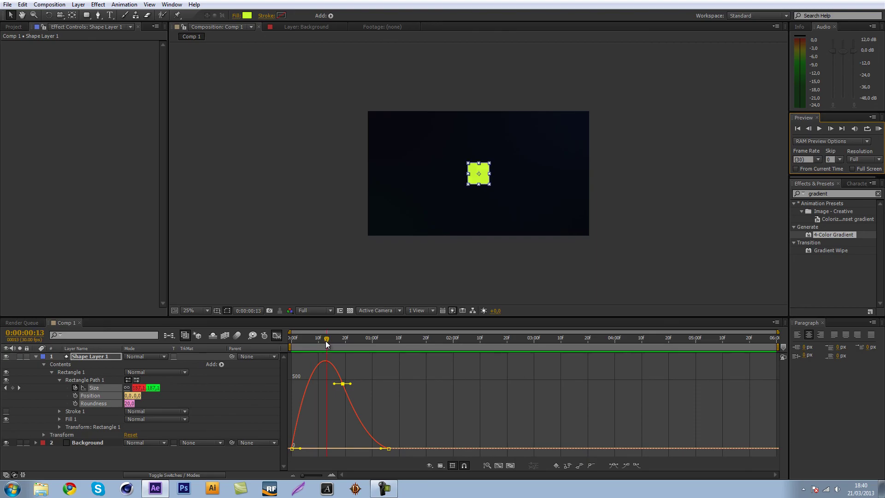
click(299, 339)
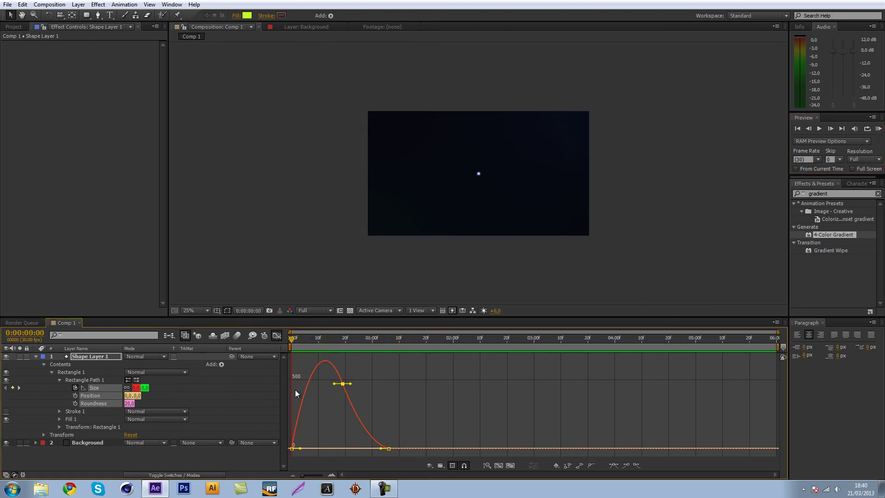
click(385, 490)
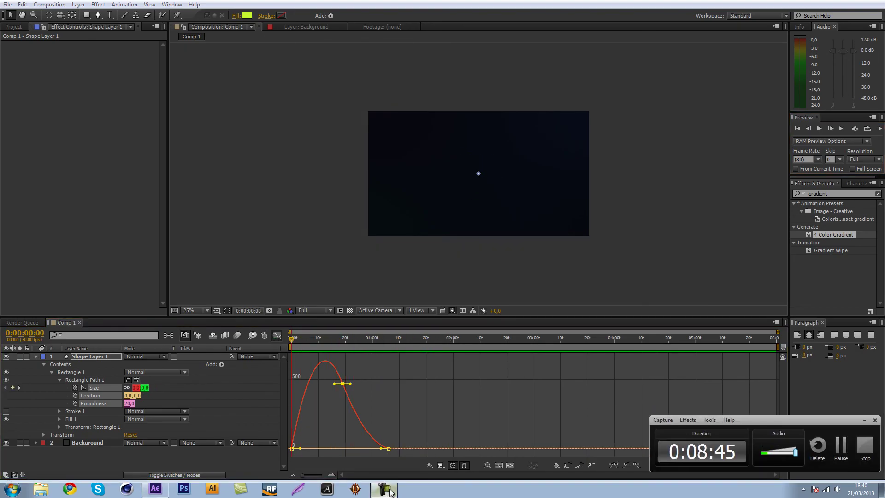